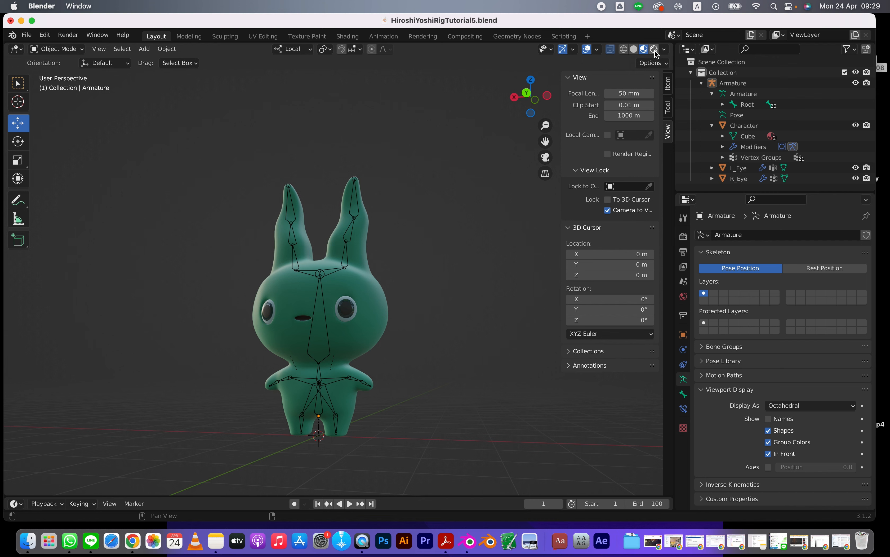
Step: Switch the armature from Object Mode to Pose Mode and select the left upper arm bone (uparm.l)
middle_click_drag(376, 381, 372, 327)
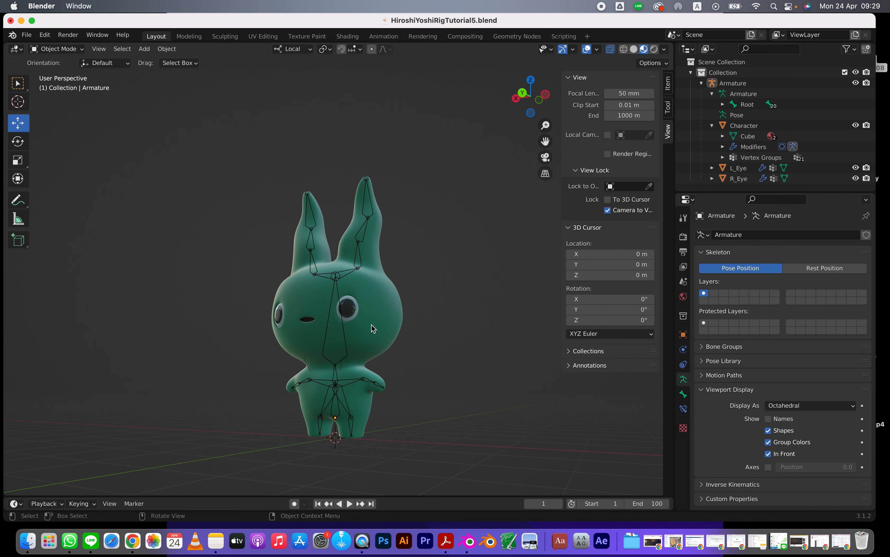
middle_click_drag(350, 341, 383, 338)
left_click(79, 50)
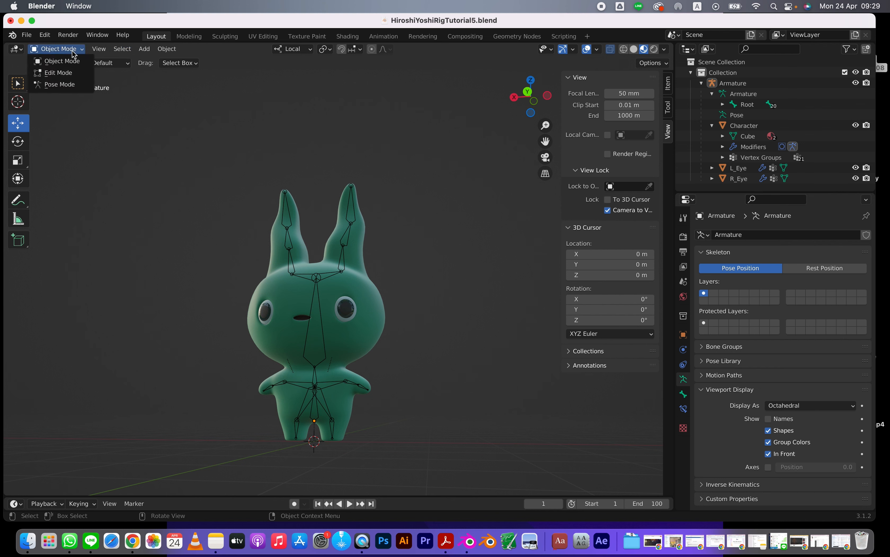
left_click(53, 85)
left_click(352, 385)
scroll(445, 420, "up", 1)
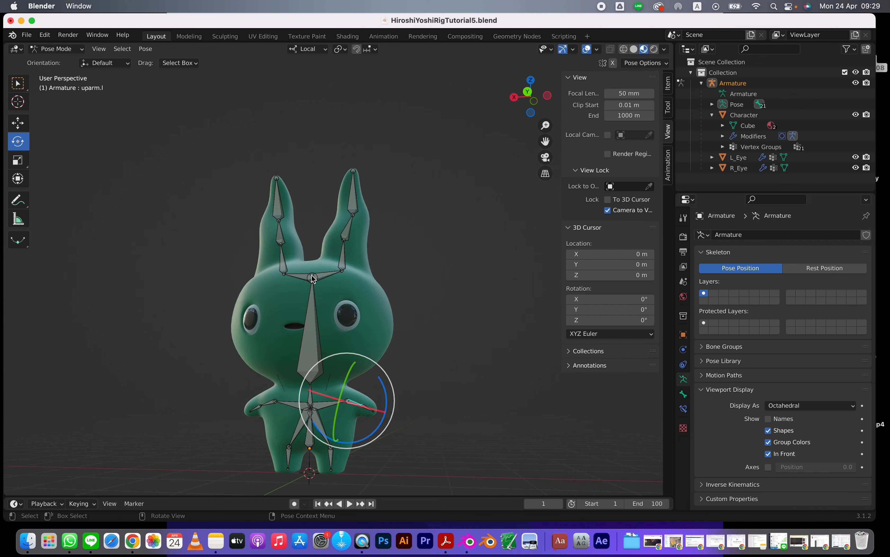
Step: Try rotating the middle and tip bones of the left ear (ear2.l and ear3.l) individually to test the mesh deformation
left_click(345, 235)
mouse_move(346, 235)
middle_mouse_down()
mouse_move(413, 294)
mouse_move(349, 231)
middle_mouse_up()
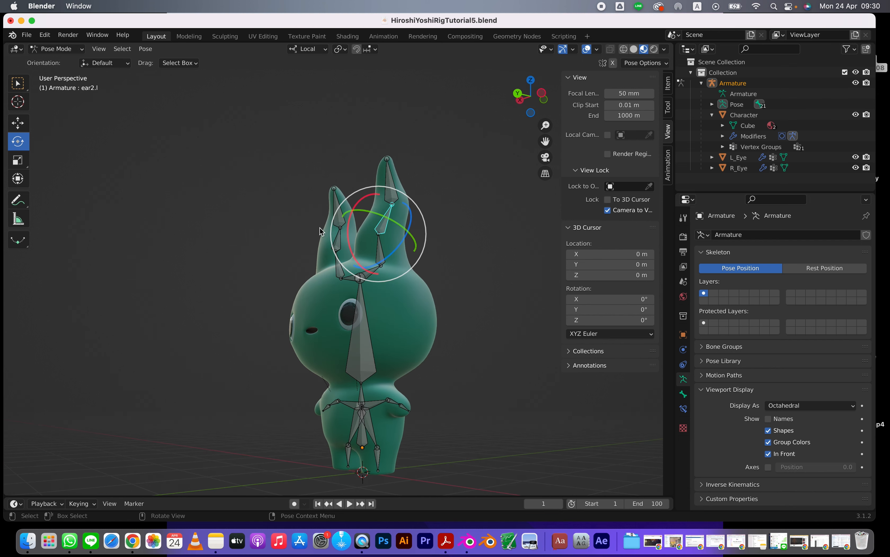
left_click_drag(350, 232, 350, 271)
right_click(350, 272)
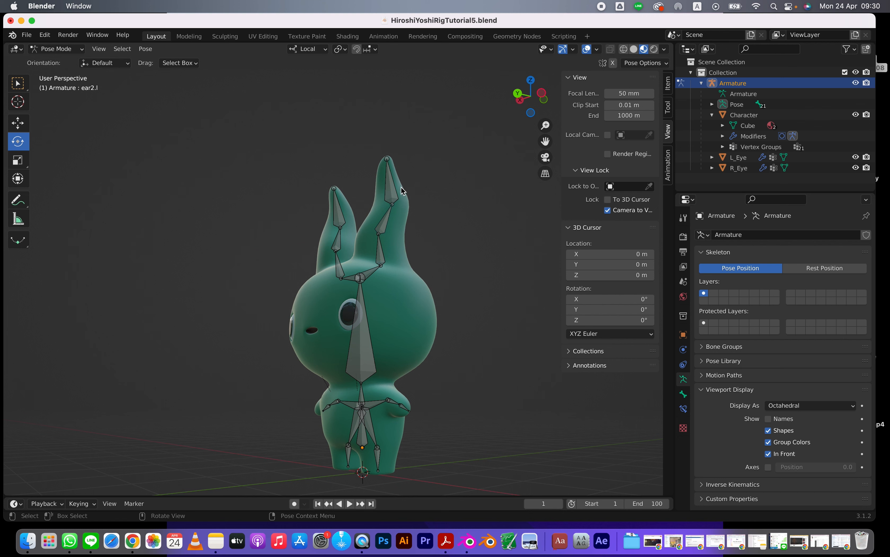
left_click_drag(366, 186, 381, 167)
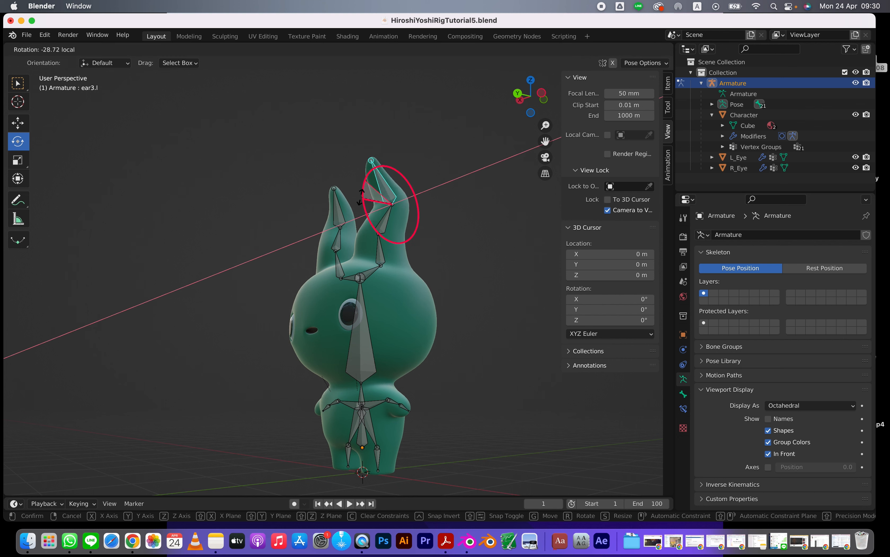
right_click(385, 179)
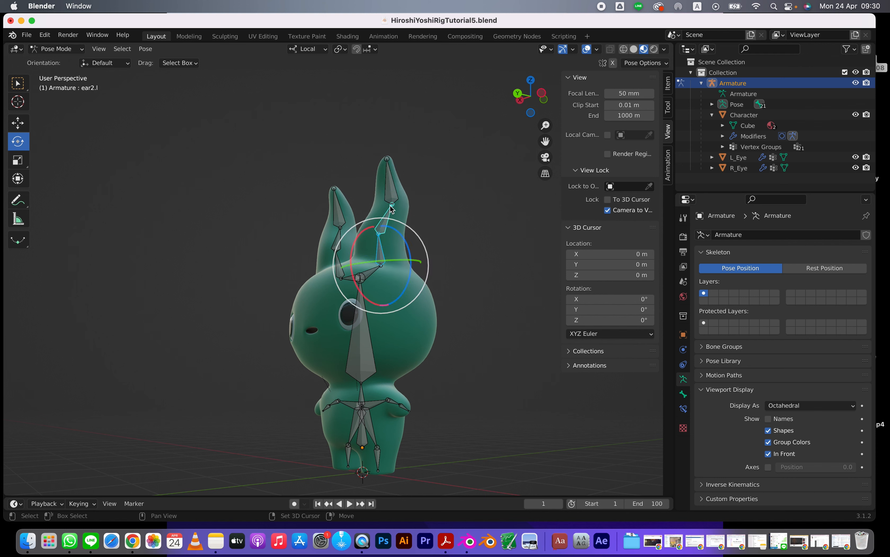
Step: Try rotating all three left ear bones together, undo the rotation and clear the bone selection
left_click(393, 187, "shift")
left_click_drag(353, 243, 371, 237)
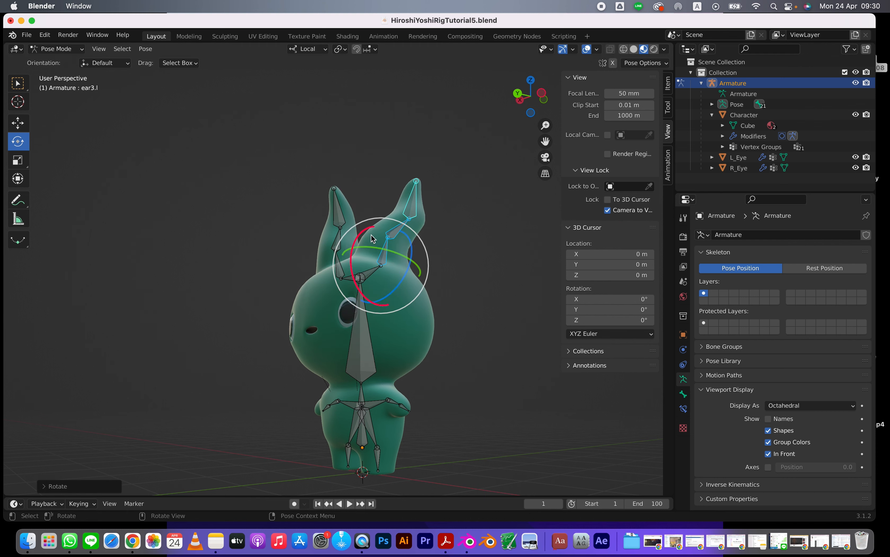
key("super+z")
left_click(489, 293)
left_click(374, 272)
left_click_drag(372, 263, 369, 264)
left_click(475, 290)
Step: Try rotating the left upper arm bone (uparm.l) upward around its local axis to test the arm deformation
middle_click_drag(425, 386, 353, 387)
left_click(362, 406)
left_click_drag(394, 392, 398, 346)
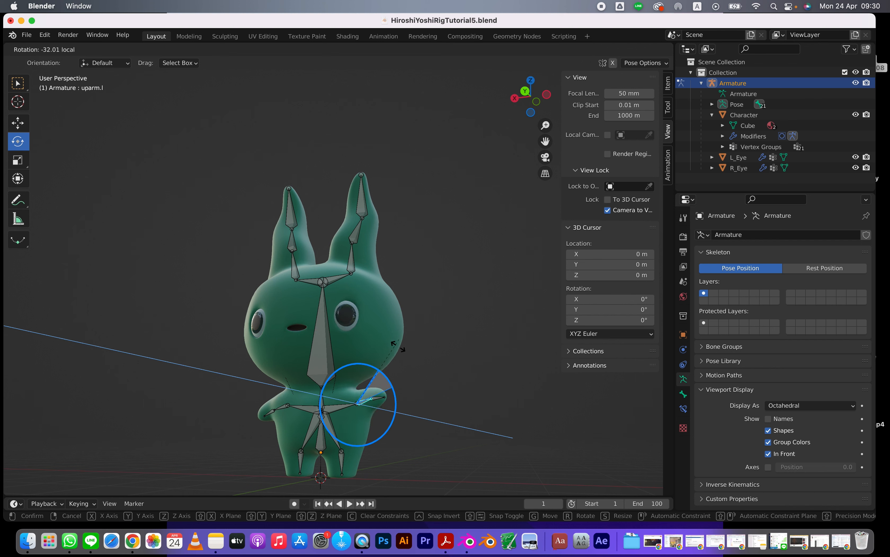
right_click(413, 371)
left_click(388, 393)
Step: Switch the armature from Pose Mode back to Object Mode
middle_click_drag(387, 390, 352, 323)
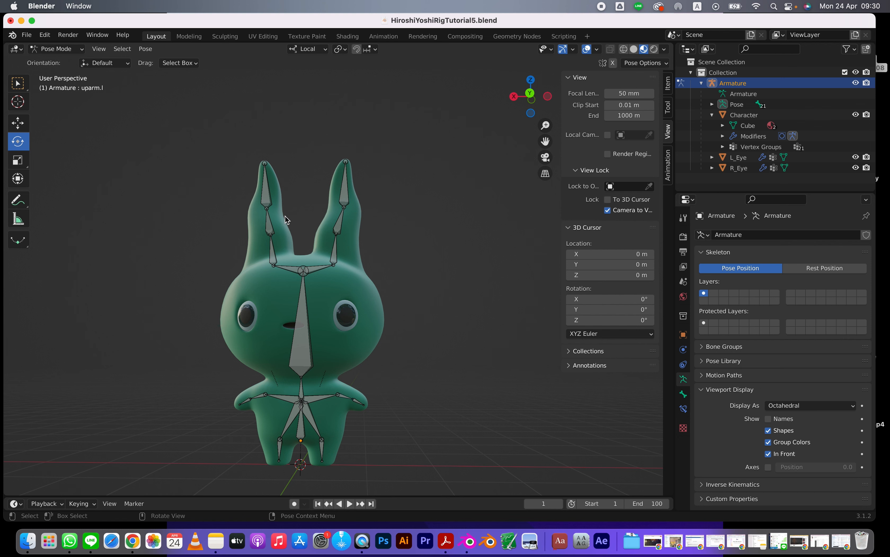
left_click(62, 52)
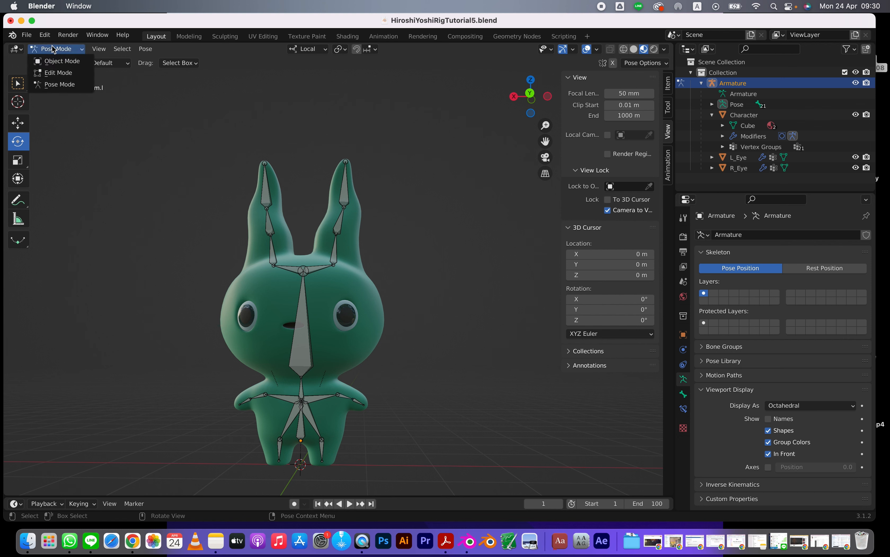
left_click(58, 64)
Step: Select the Armature together with the Character mesh, keeping Character active, and switch to Weight Paint mode
left_click(366, 294)
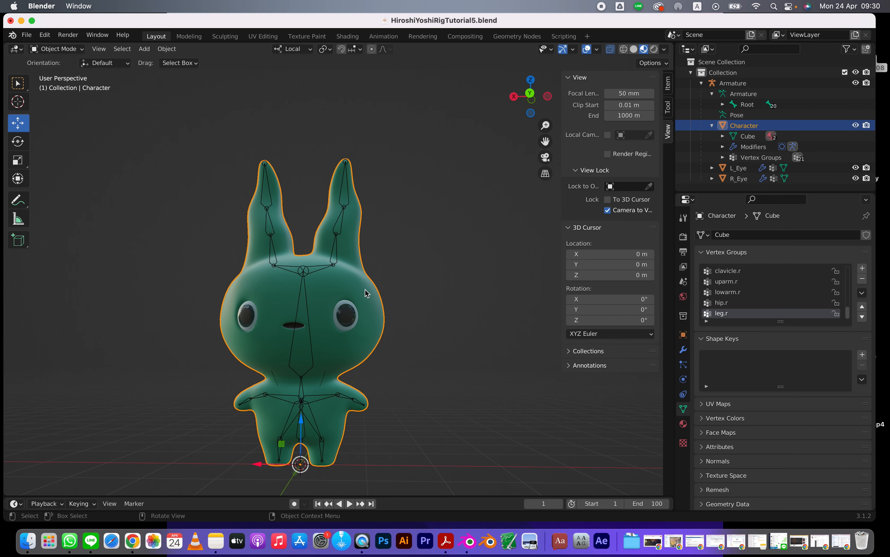
left_click(747, 83)
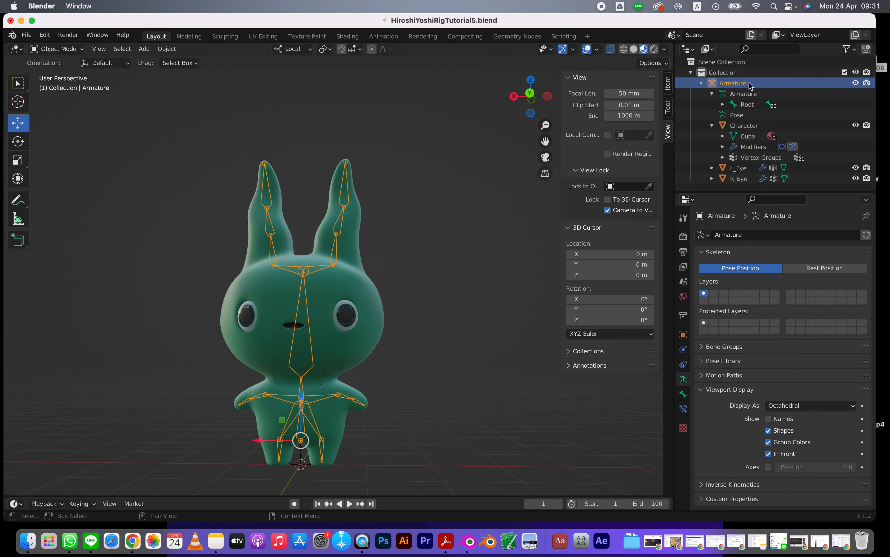
left_click(743, 127)
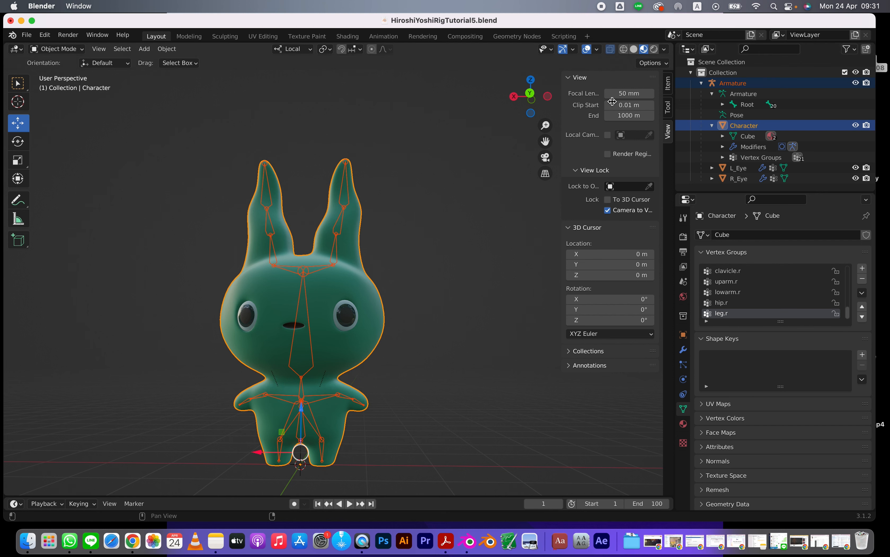
left_click(59, 50)
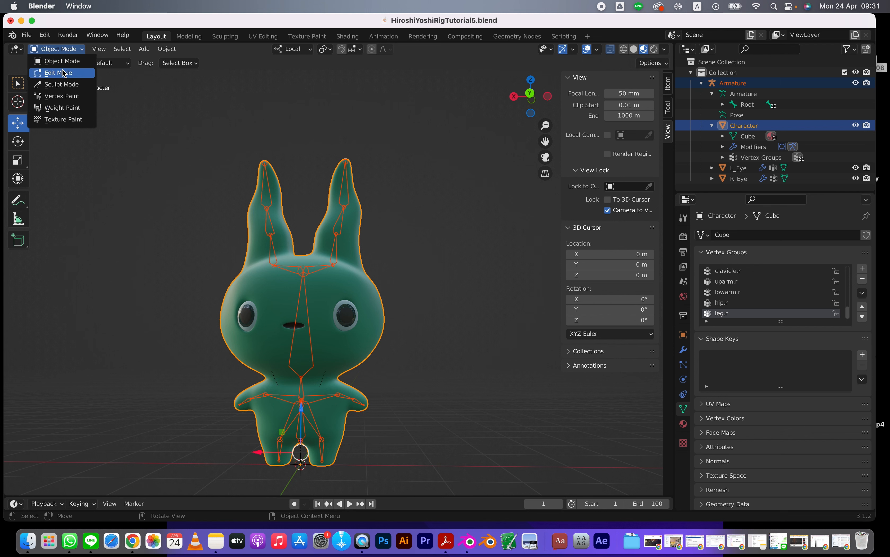
left_click(58, 109)
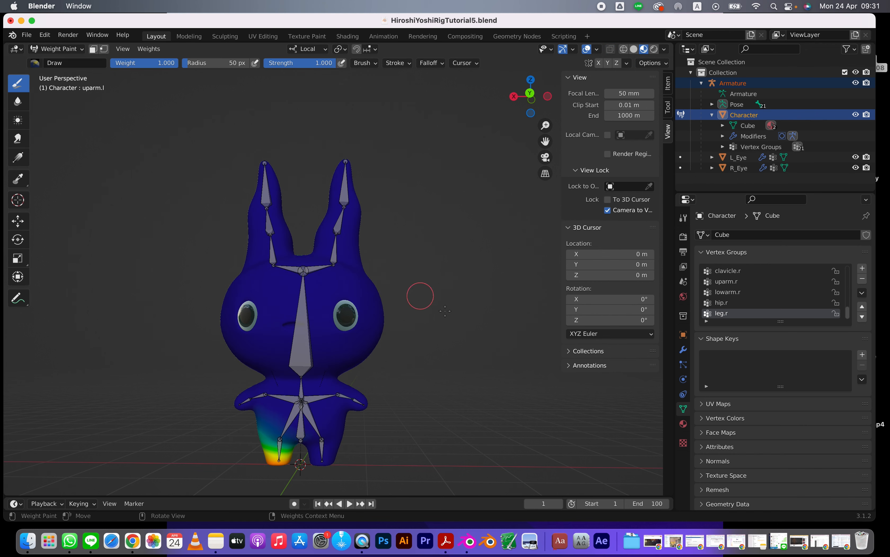
Step: Go through the Character's vertex groups, view the chest weights, and make the neck group active
mouse_move(468, 335)
middle_mouse_down()
mouse_move(405, 323)
mouse_move(424, 326)
middle_mouse_up()
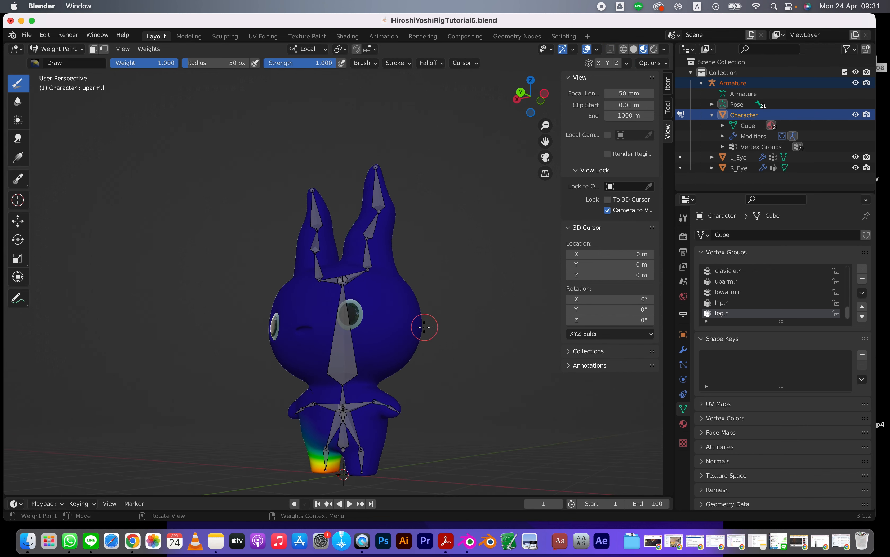
scroll(735, 294, "up", 2)
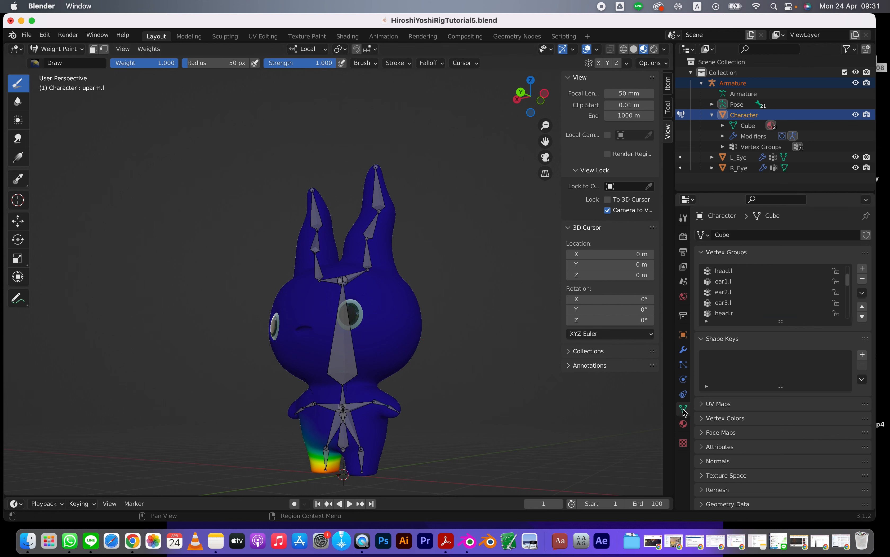
scroll(747, 282, "down", 4)
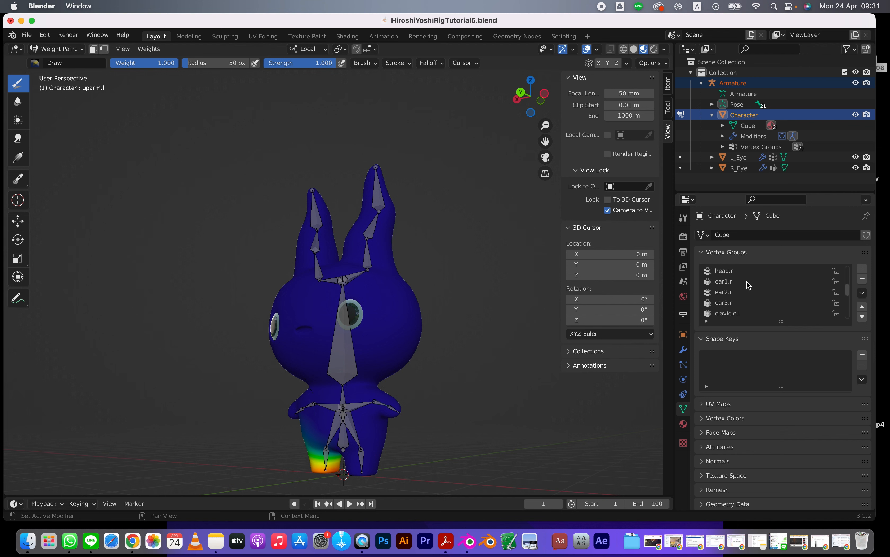
scroll(748, 284, "up", 4)
left_click(723, 282)
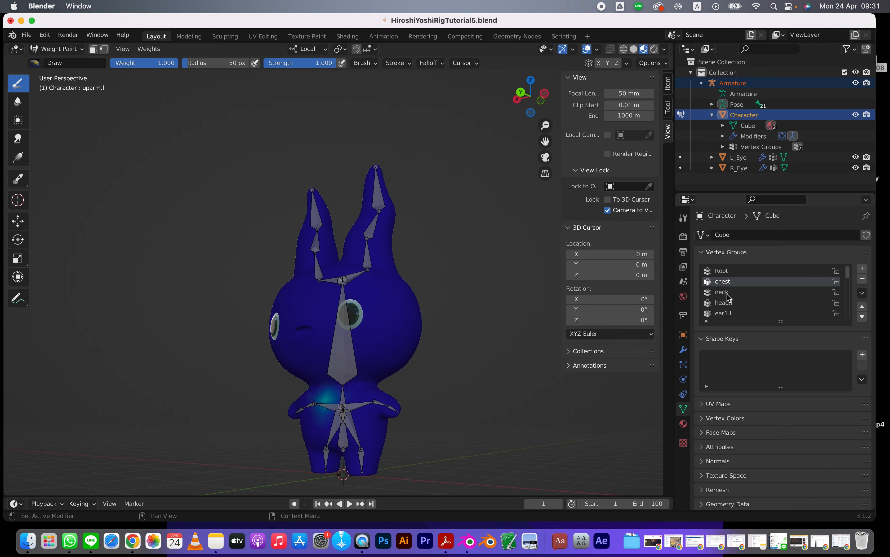
left_click(723, 292)
Step: Paint a first full-weight stroke on the face for the neck group and enlarge the brush radius to 138 px
middle_click_drag(258, 316, 327, 341)
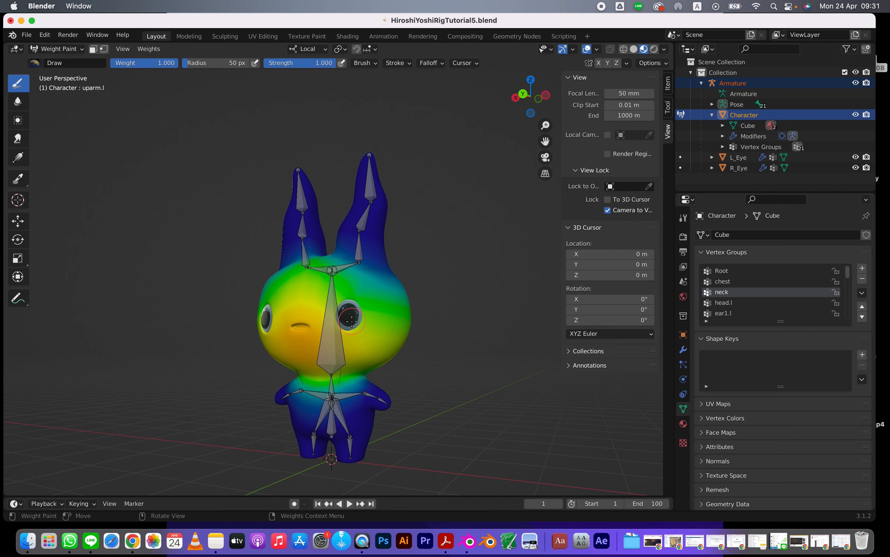
mouse_move(290, 327)
left_mouse_down()
mouse_move(309, 324)
mouse_move(283, 316)
mouse_move(331, 313)
mouse_move(317, 340)
left_mouse_up()
key("f")
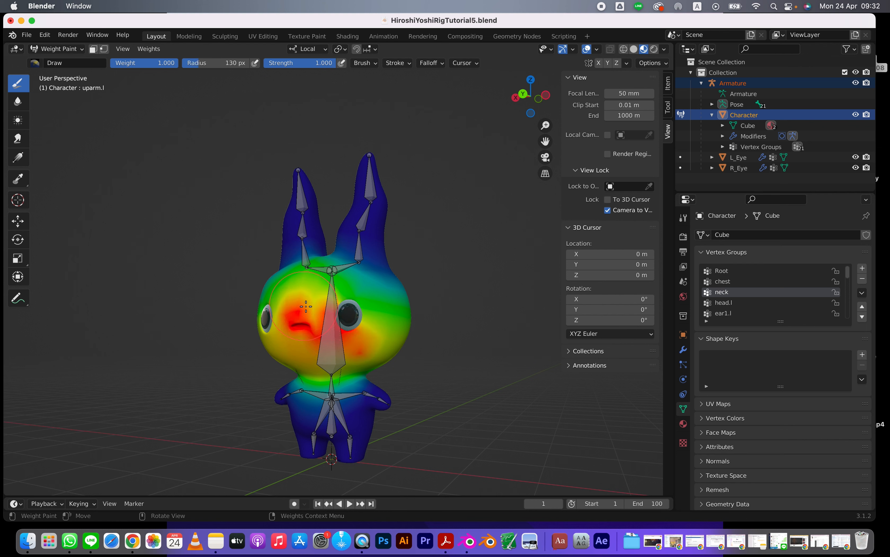
key("f")
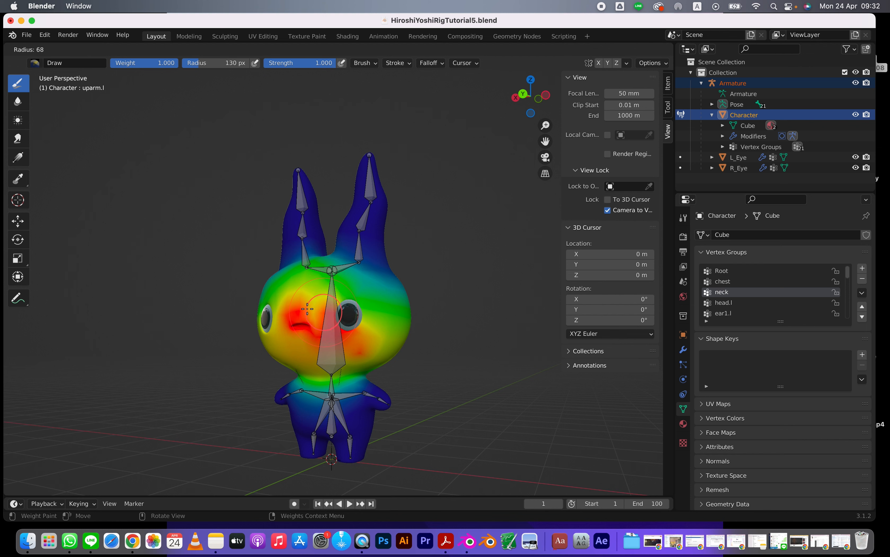
left_click(307, 309)
key("f")
left_click(324, 314)
Step: Paint weight 1.000 for the neck group across the face and both cheeks
mouse_move(324, 314)
left_mouse_down()
mouse_move(278, 308)
mouse_move(382, 324)
mouse_move(267, 347)
mouse_move(383, 354)
mouse_move(280, 353)
mouse_move(346, 291)
mouse_move(398, 264)
mouse_move(356, 281)
mouse_move(342, 257)
mouse_move(394, 258)
mouse_move(401, 287)
mouse_move(385, 350)
left_mouse_up()
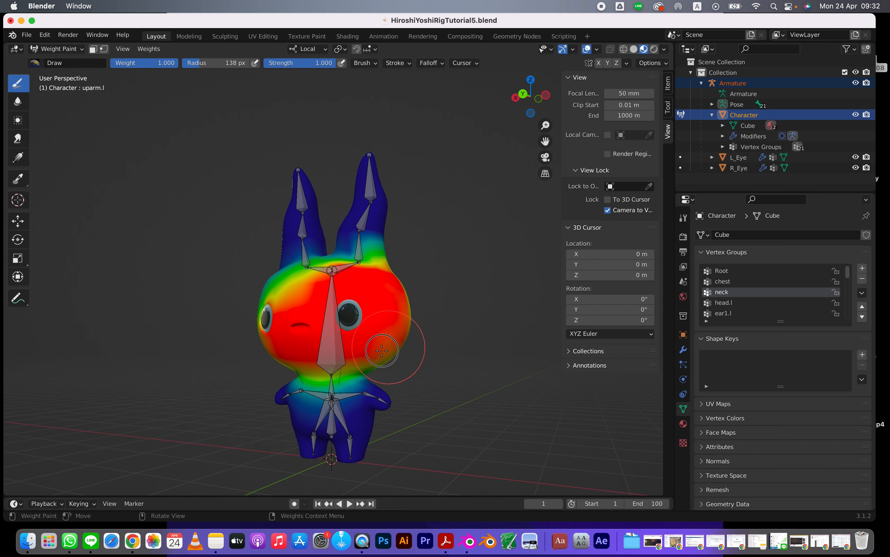
middle_click_drag(383, 351, 262, 284)
mouse_move(261, 284)
left_mouse_down()
mouse_move(239, 269)
mouse_move(311, 252)
left_mouse_up()
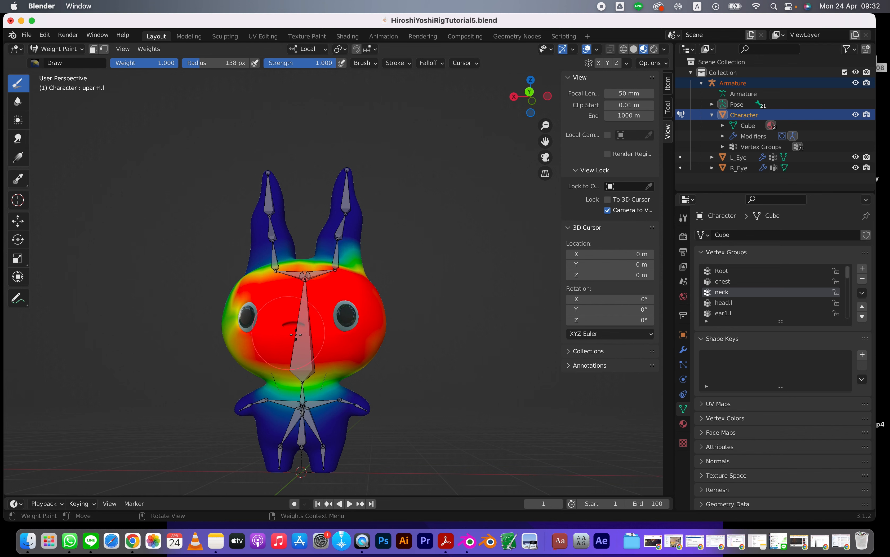
middle_click_drag(296, 335, 342, 327)
mouse_move(229, 312)
left_mouse_down()
mouse_move(214, 293)
mouse_move(229, 273)
mouse_move(179, 317)
mouse_move(174, 306)
mouse_move(195, 342)
mouse_move(226, 355)
left_mouse_up()
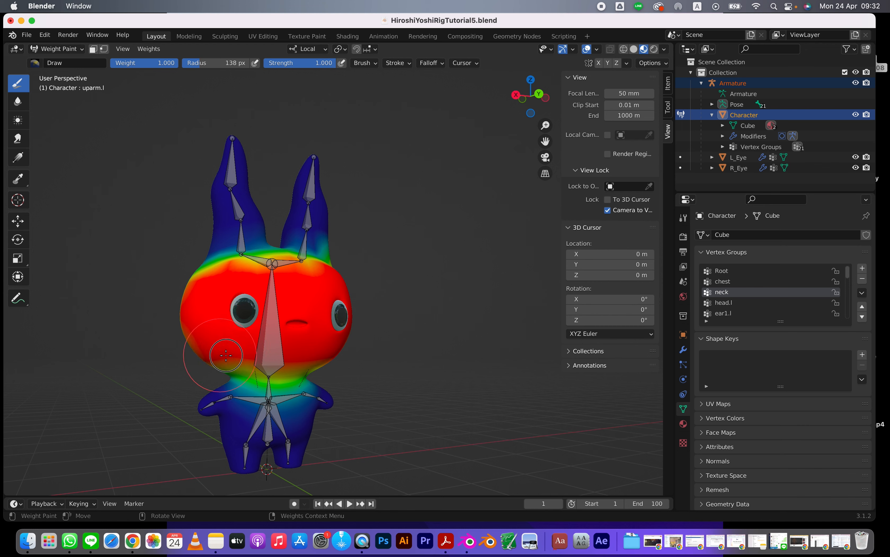
Step: Paint weight 1.000 for the neck group over the sides and back of the head, covering the remaining yellow patches
middle_click_drag(357, 348, 264, 322)
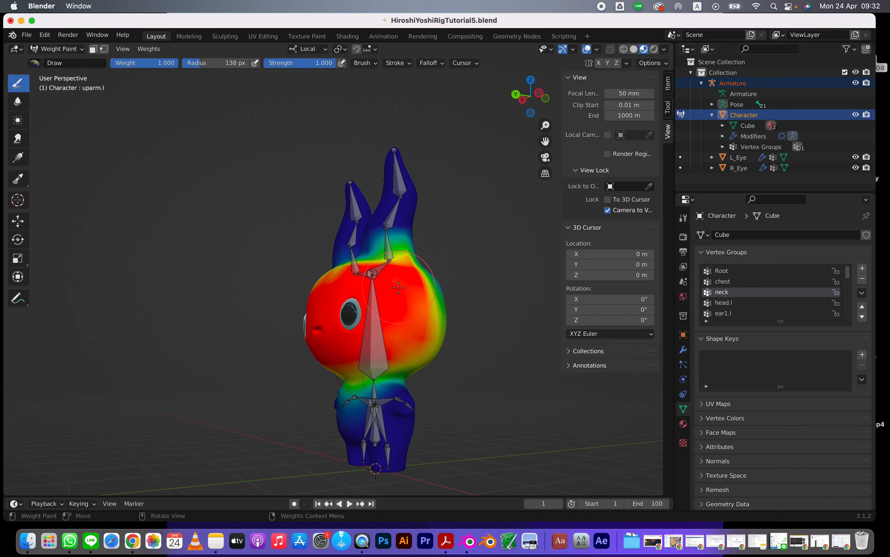
middle_click_drag(441, 278, 425, 325)
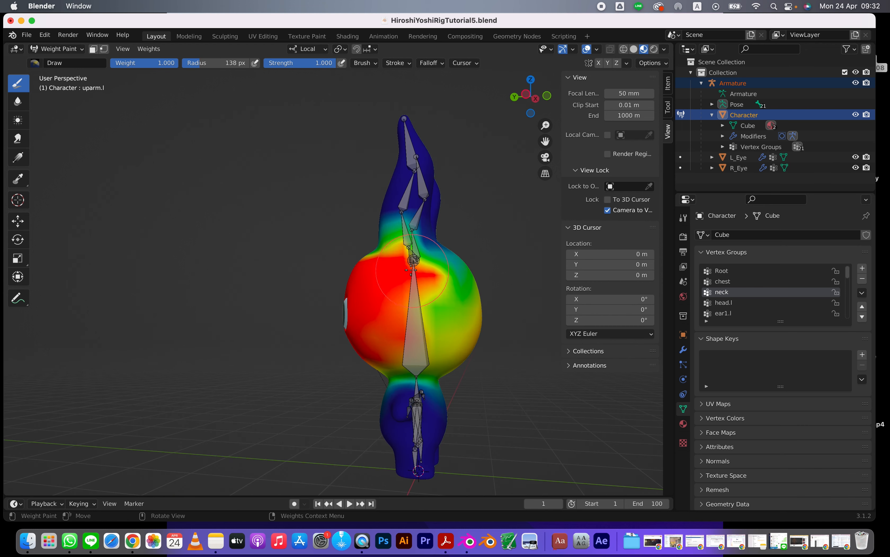
mouse_move(475, 257)
middle_mouse_down()
mouse_move(374, 308)
mouse_move(366, 294)
middle_mouse_up()
mouse_move(367, 294)
left_mouse_down()
mouse_move(392, 259)
mouse_move(471, 258)
mouse_move(398, 254)
mouse_move(301, 281)
mouse_move(377, 314)
mouse_move(312, 293)
mouse_move(296, 309)
left_mouse_up()
middle_click_drag(297, 309, 447, 299)
mouse_move(447, 299)
left_mouse_down()
mouse_move(391, 316)
mouse_move(453, 331)
mouse_move(377, 299)
mouse_move(474, 308)
left_mouse_up()
middle_click_drag(474, 308, 280, 284)
mouse_move(309, 309)
left_mouse_down()
mouse_move(462, 299)
mouse_move(386, 250)
mouse_move(457, 278)
mouse_move(303, 294)
mouse_move(264, 324)
mouse_move(323, 239)
mouse_move(284, 278)
mouse_move(260, 256)
mouse_move(390, 228)
mouse_move(365, 254)
mouse_move(386, 210)
mouse_move(333, 262)
left_mouse_up()
middle_click_drag(333, 263, 239, 266)
mouse_move(301, 249)
left_mouse_down()
mouse_move(238, 249)
mouse_move(209, 199)
left_mouse_up()
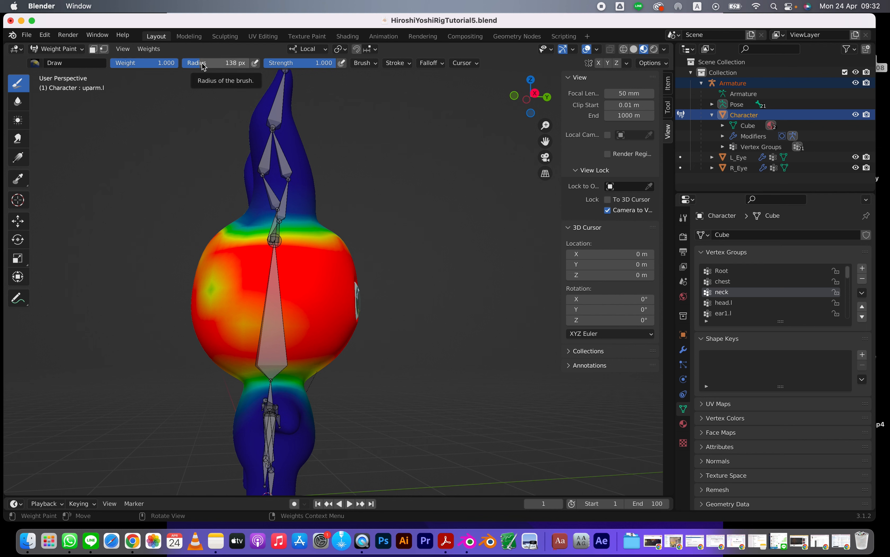
mouse_move(225, 300)
left_mouse_down()
mouse_move(212, 288)
mouse_move(254, 320)
mouse_move(279, 324)
left_mouse_up()
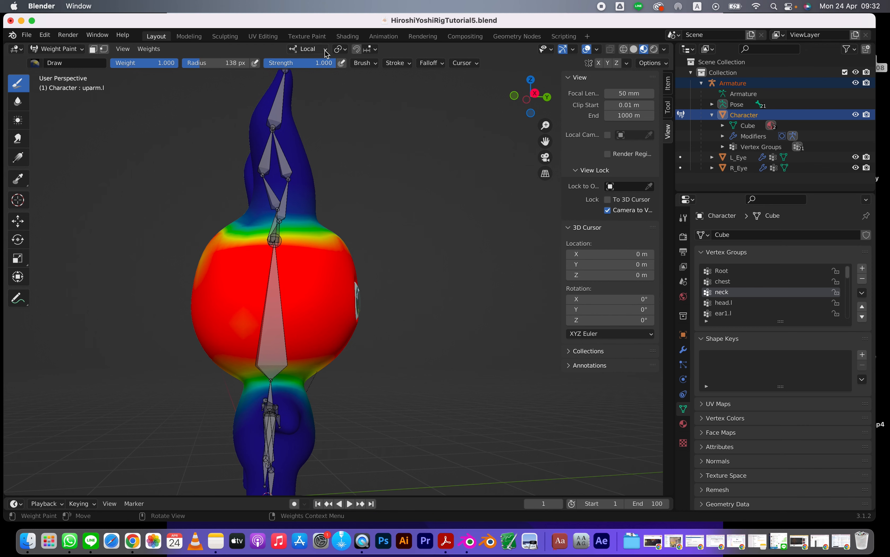
Step: Fill in the neck group's full weight over the top of the head around the ear bases
middle_click_drag(225, 301, 390, 258)
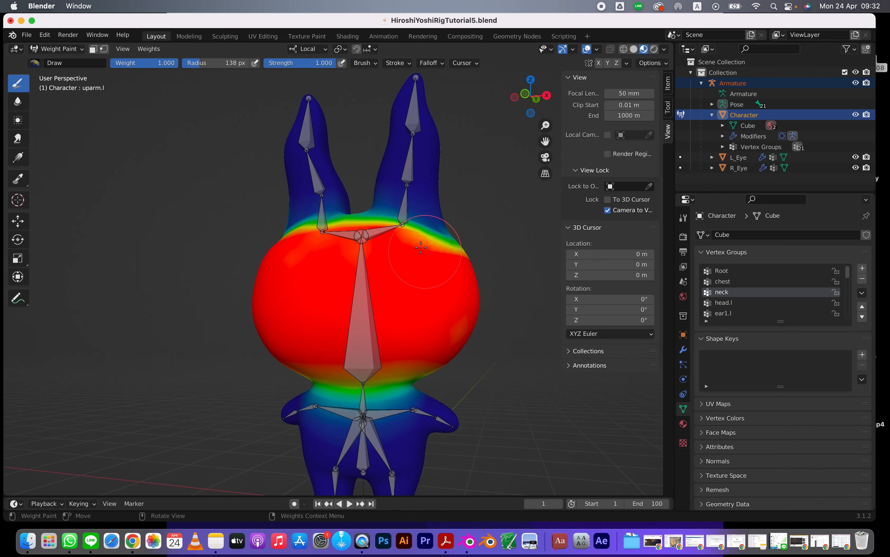
middle_click_drag(477, 258, 220, 300)
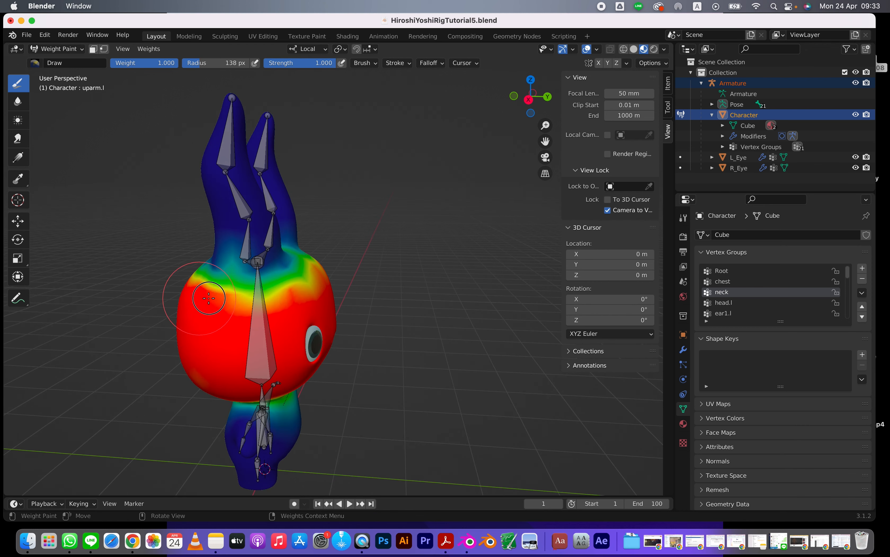
mouse_move(318, 278)
middle_mouse_down()
mouse_move(411, 316)
mouse_move(298, 328)
mouse_move(387, 324)
middle_mouse_up()
mouse_move(327, 335)
middle_mouse_down()
mouse_move(327, 233)
mouse_move(347, 149)
mouse_move(386, 276)
mouse_move(443, 397)
mouse_move(407, 338)
middle_mouse_up()
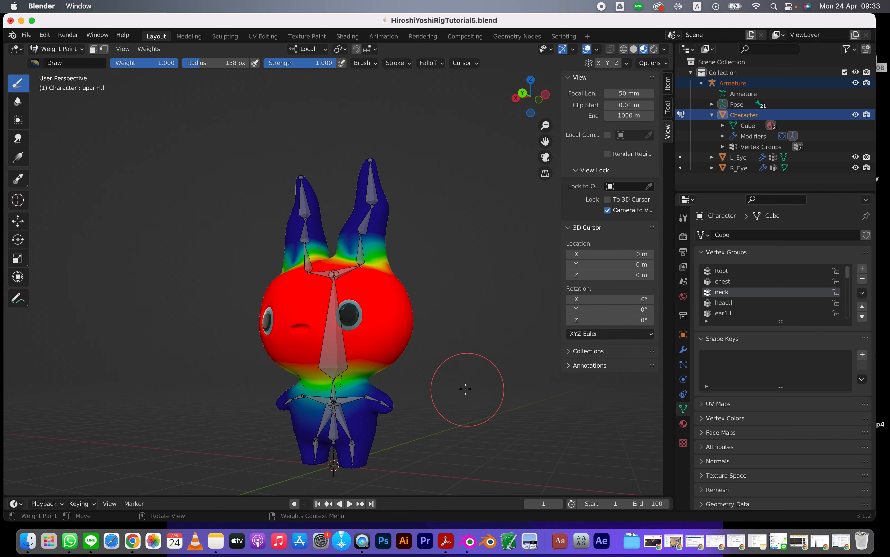
Step: Make the clavicle.l vertex group active for weight painting
scroll(737, 294, "down", 4)
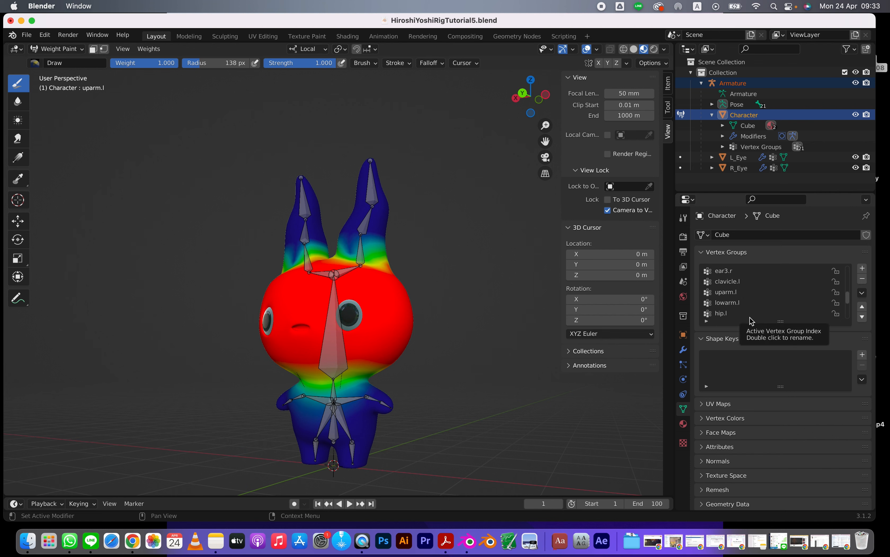
left_click(727, 281)
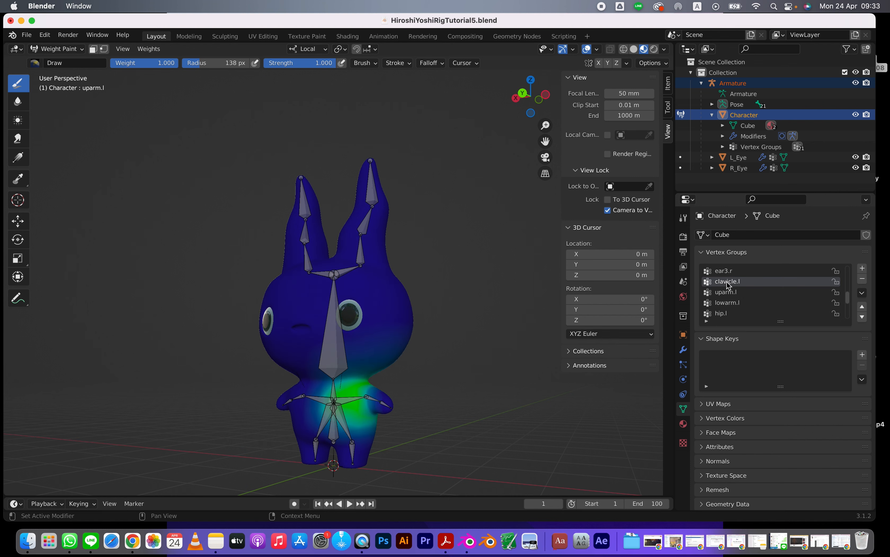
Step: Inspect the weights of the left upper arm, left lower arm and right upper arm vertex groups on the Character mesh
scroll(291, 379, "up", 5)
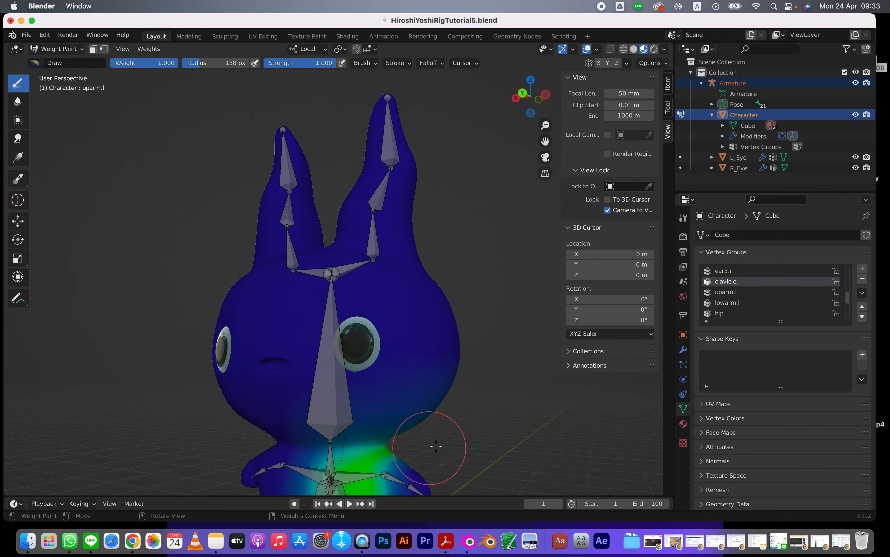
mouse_move(423, 397)
middle_mouse_down()
mouse_move(399, 346)
mouse_move(413, 295)
middle_mouse_up()
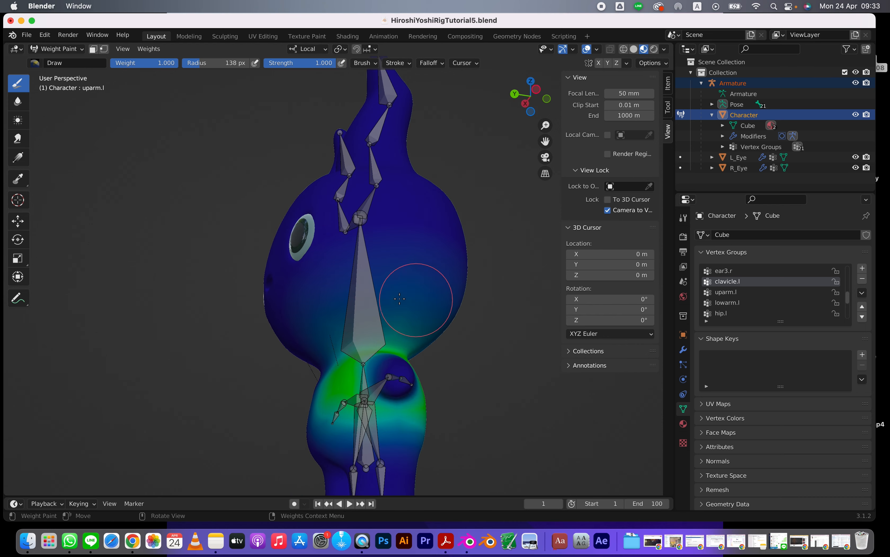
left_click(724, 292)
middle_click_drag(483, 324, 392, 272)
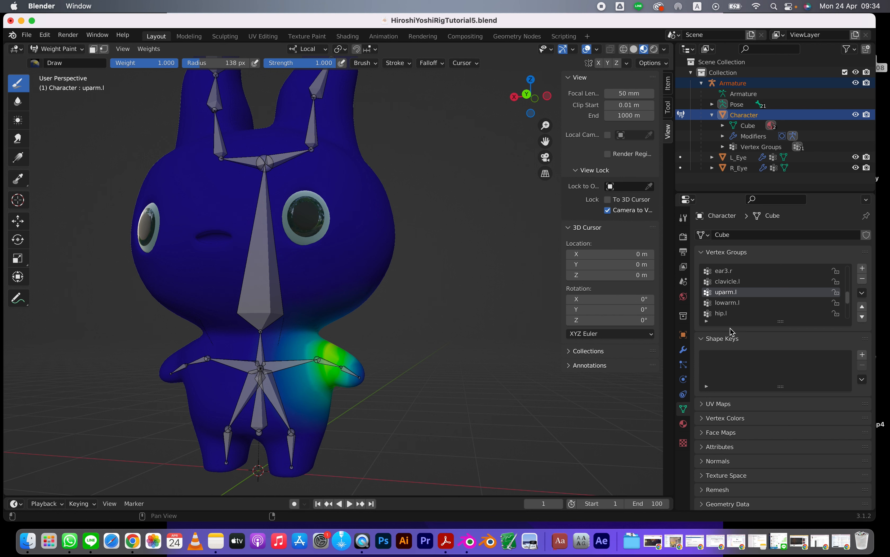
left_click(731, 304)
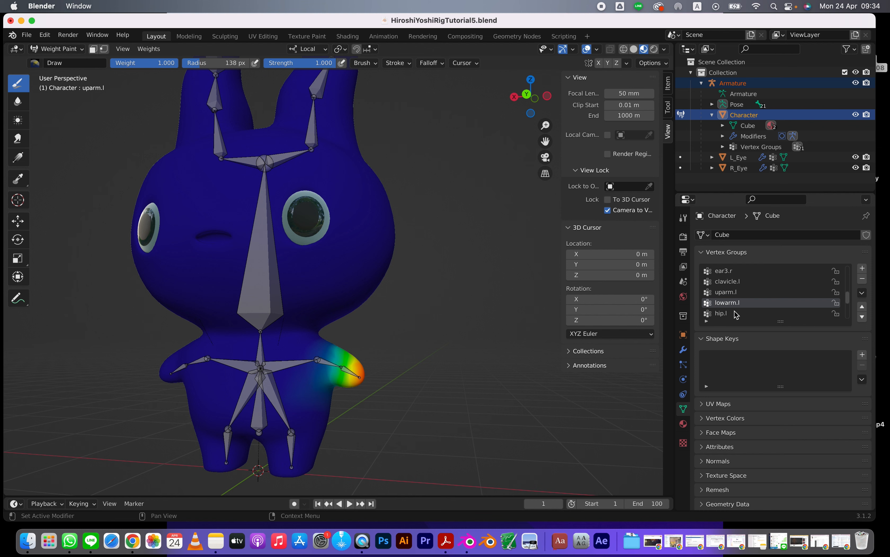
scroll(736, 314, "up", 3)
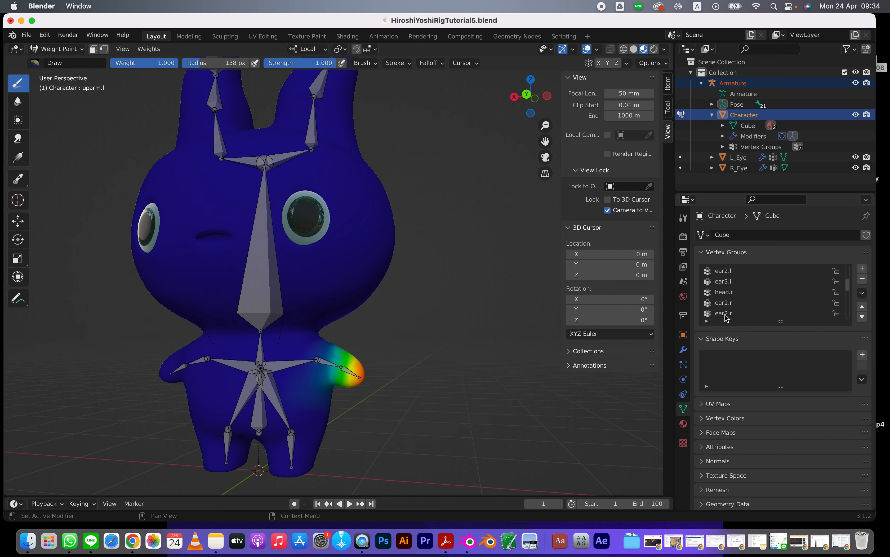
scroll(750, 314, "down", 6)
scroll(750, 314, "up", 1)
left_click(723, 291)
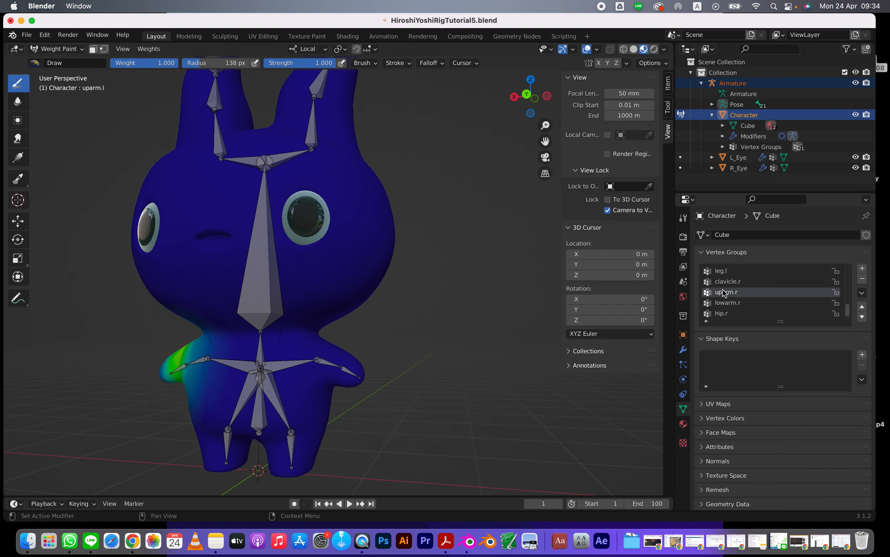
Step: Return the Character mesh to Object Mode and select only the armature
mouse_move(262, 276)
middle_mouse_down()
mouse_move(416, 285)
mouse_move(264, 285)
middle_mouse_up()
scroll(264, 285, "down", 2)
scroll(374, 278, "down", 4)
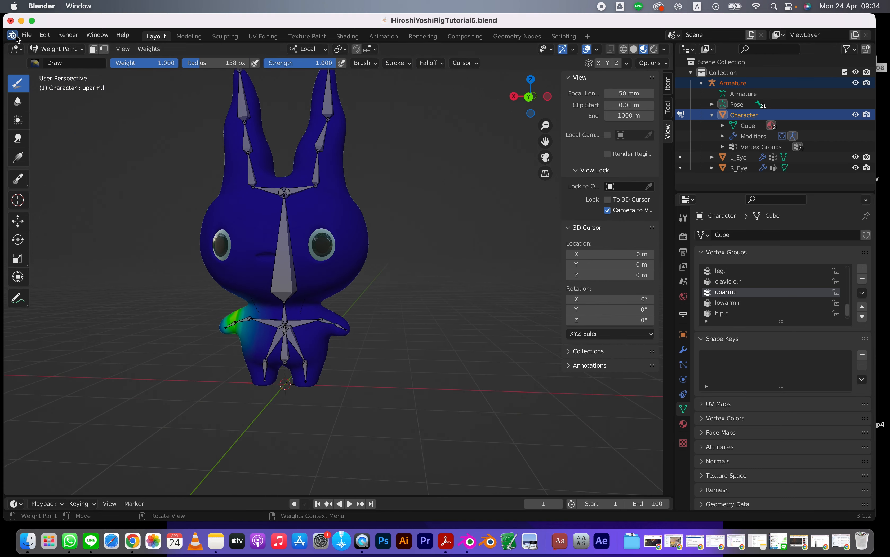
left_click(57, 49)
left_click(50, 59)
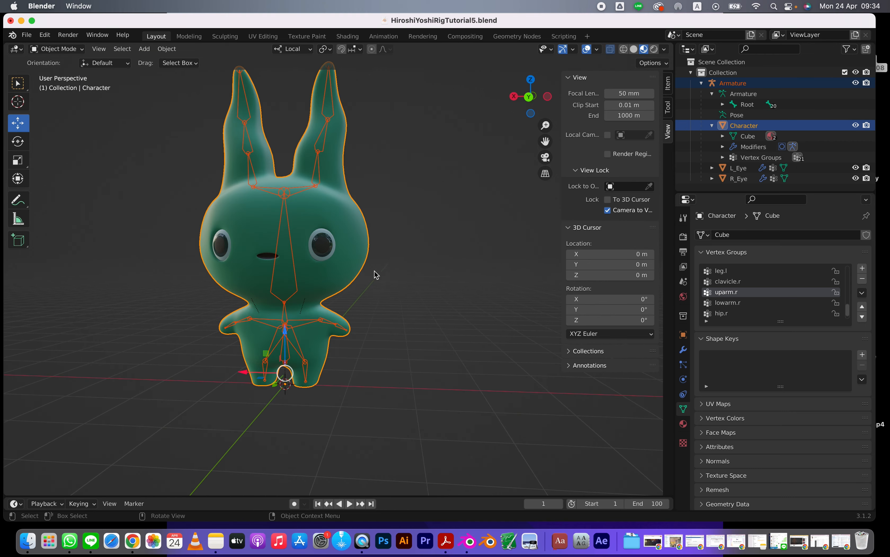
left_click(357, 228)
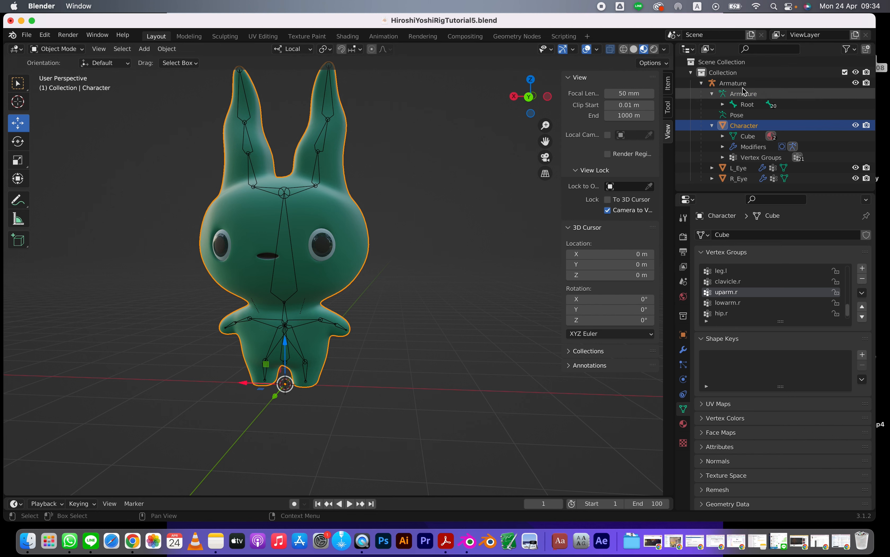
left_click(732, 94)
left_click(727, 86)
Step: Put the armature in Pose Mode and rotate the left upper arm bone downward
left_click(57, 49)
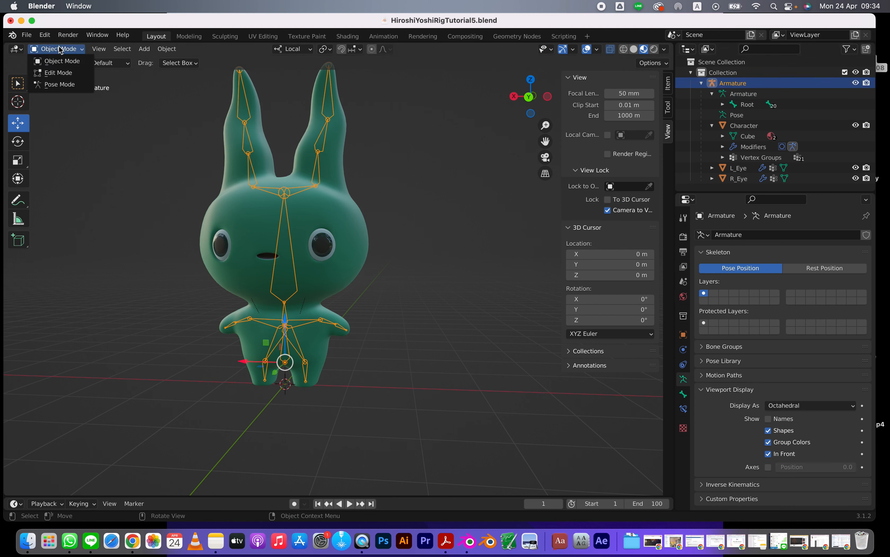
left_click(59, 85)
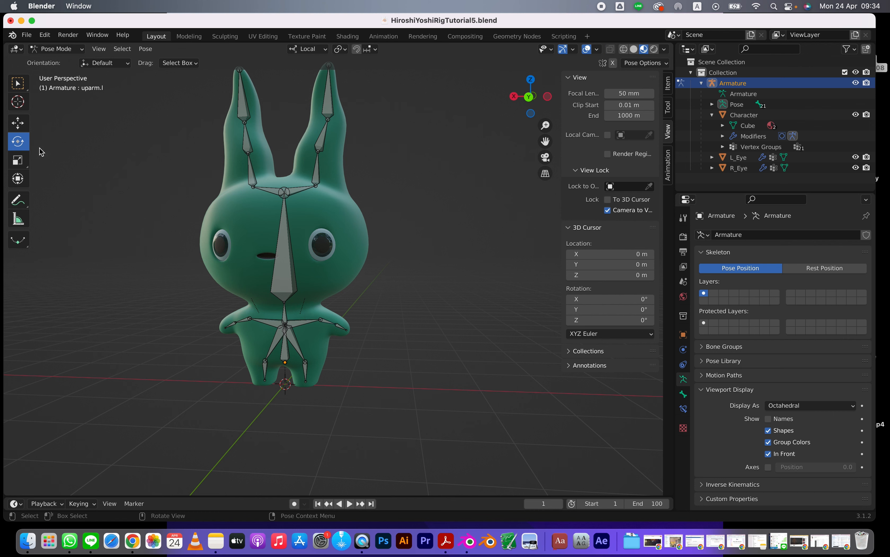
left_click_drag(350, 305, 332, 241)
Step: Switch L_Eye, selected together with the armature in Object Mode, to Weight Paint mode
left_click(47, 47)
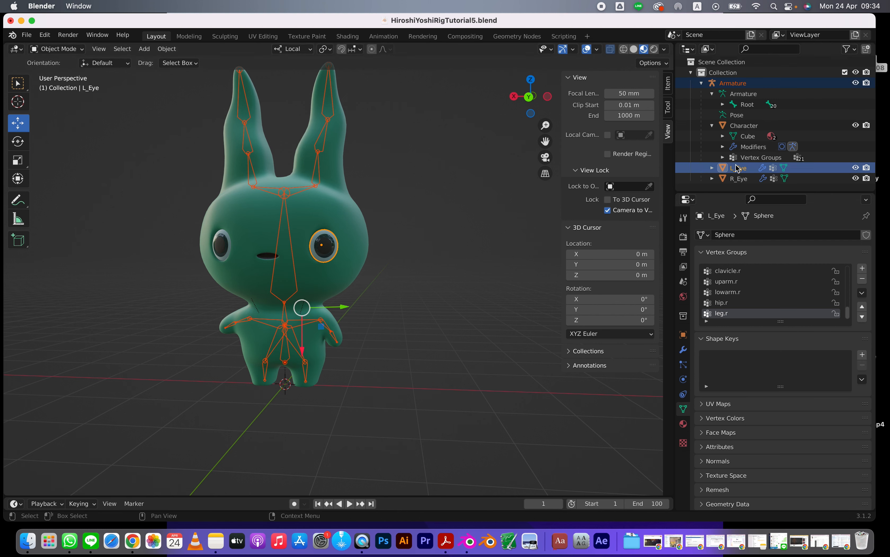
left_click(43, 52)
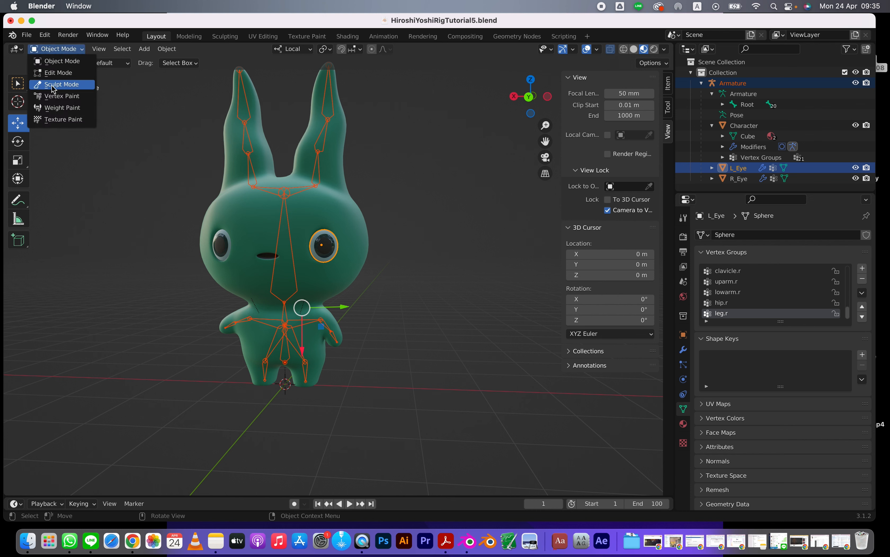
left_click(55, 108)
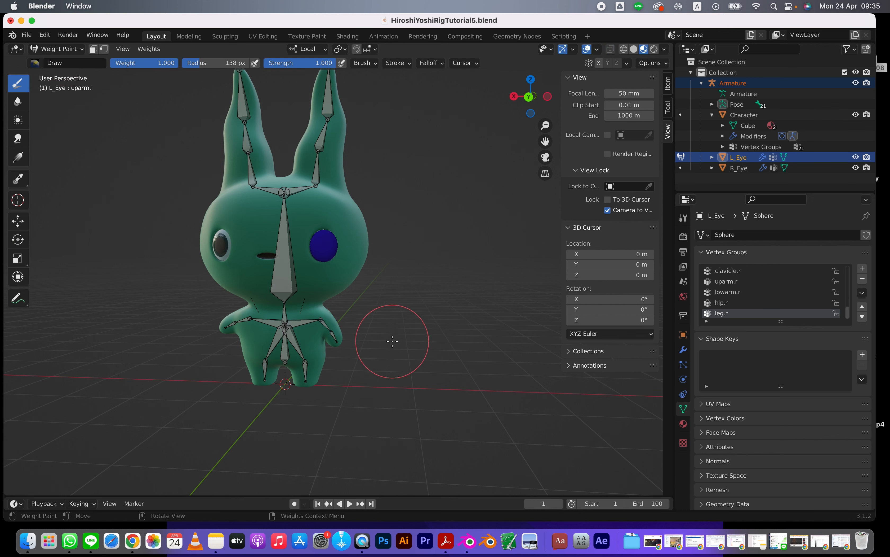
Step: Make the left eye's neck vertex group active and paint weight 1.000 over the front of the eye
scroll(753, 296, "up", 5)
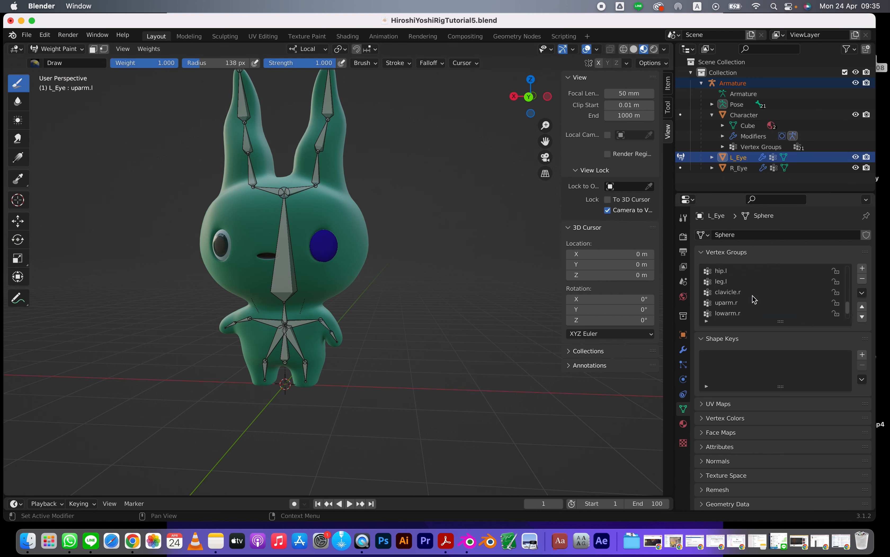
scroll(753, 299, "up", 4)
left_click(731, 293)
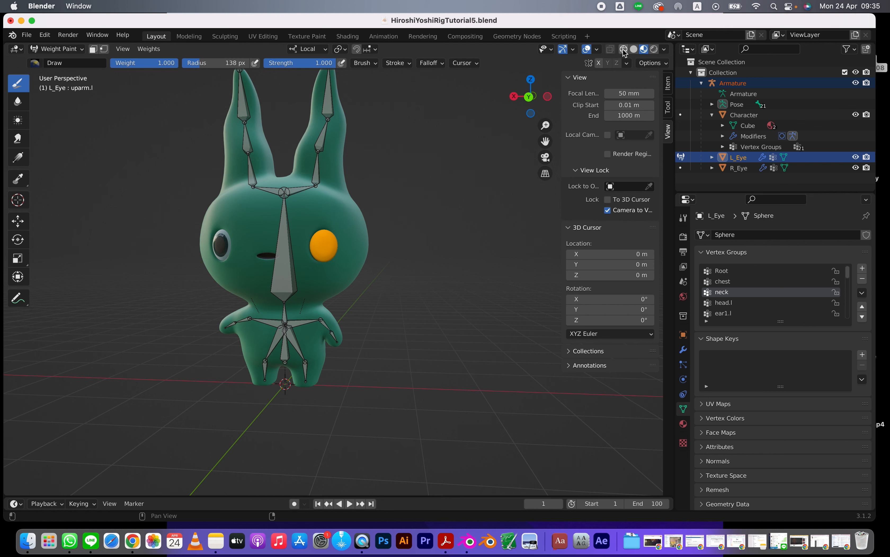
left_click_drag(323, 243, 327, 240)
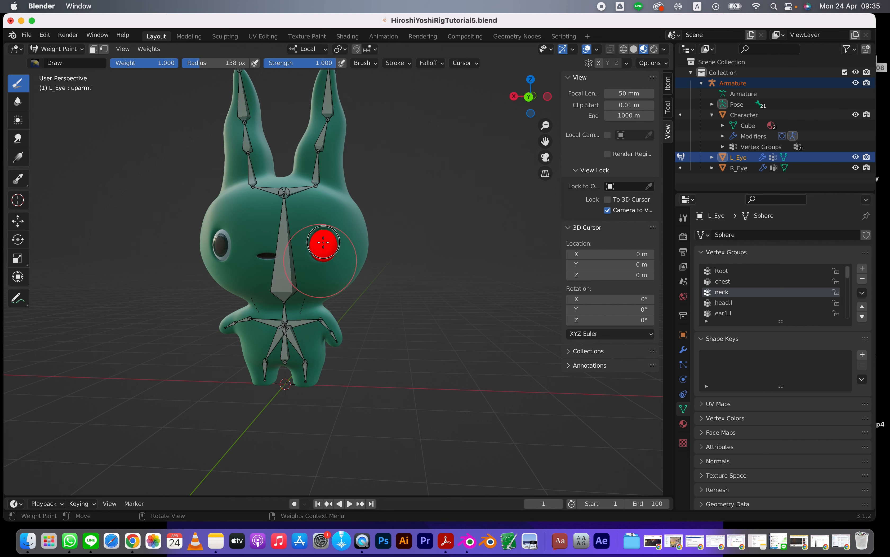
Step: Paint weight 1.000 for the neck group over the back of the left eye inside the head
scroll(326, 236, "up", 2)
mouse_move(378, 268)
middle_mouse_down()
mouse_move(145, 265)
mouse_move(138, 279)
middle_mouse_up()
scroll(322, 295, "up", 4)
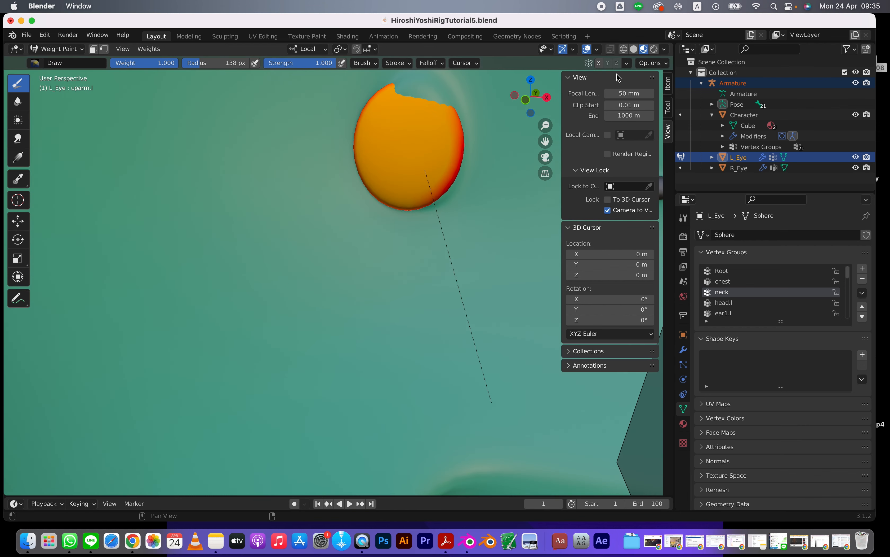
left_click_drag(440, 137, 440, 131)
Step: Try rotating the left upper arm bone in Pose Mode to test the left eye's weights
scroll(440, 130, "down", 10)
left_click(57, 49)
left_click(335, 316)
left_click_drag(356, 289, 372, 333)
key("ctrl+z")
key("ctrl+z")
key("ctrl+shift+z")
key("ctrl+shift+z")
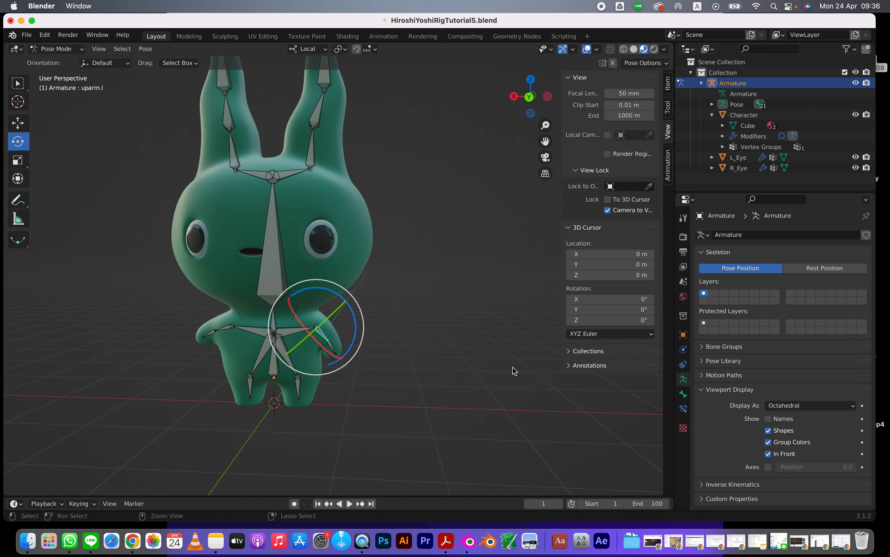
Step: Return the armature to Object Mode, add the left eye to the selection and switch it to Weight Paint mode
left_click(328, 243)
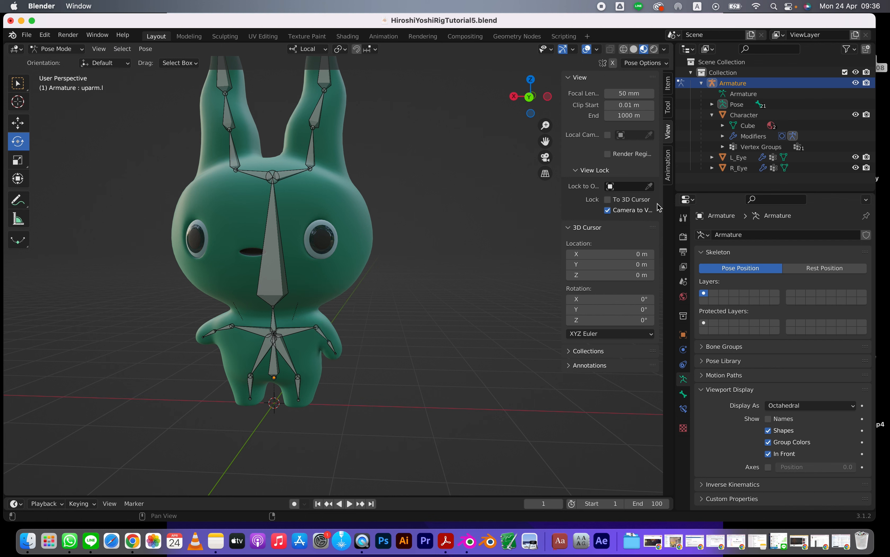
left_click(59, 51)
left_click(66, 60)
left_click(321, 240, "shift")
key("ctrl+Tab")
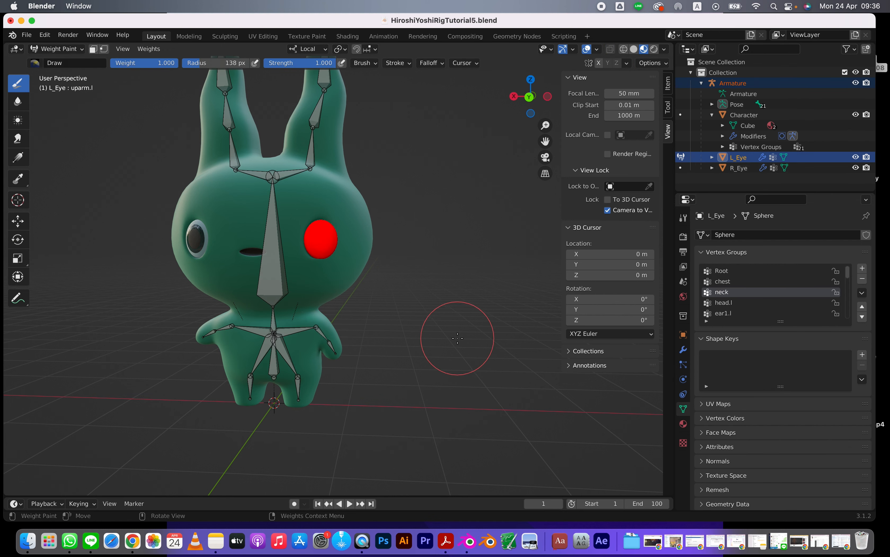
Step: Make the left eye's lowarm.l vertex group active and set the brush weight to 1.000
scroll(718, 305, "down", 2)
scroll(719, 305, "down", 5)
left_click(730, 273)
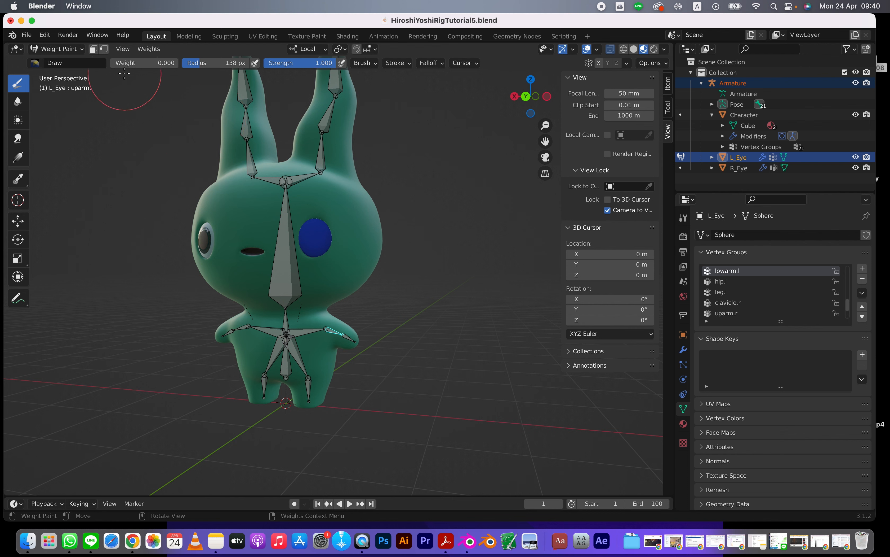
left_click_drag(127, 66, 196, 65)
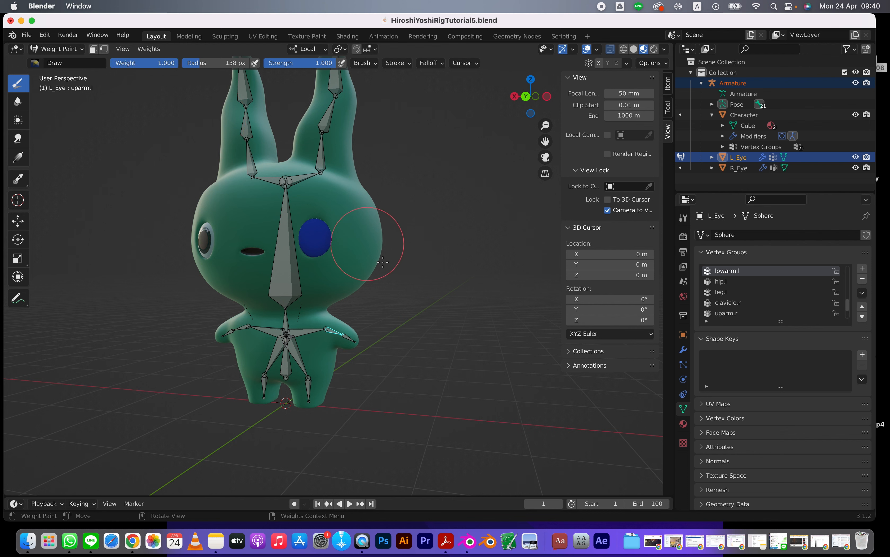
Step: Check the left eye's weights in the clavicle.l, uparm.l and lowarm.l vertex groups
scroll(734, 280, "up", 2)
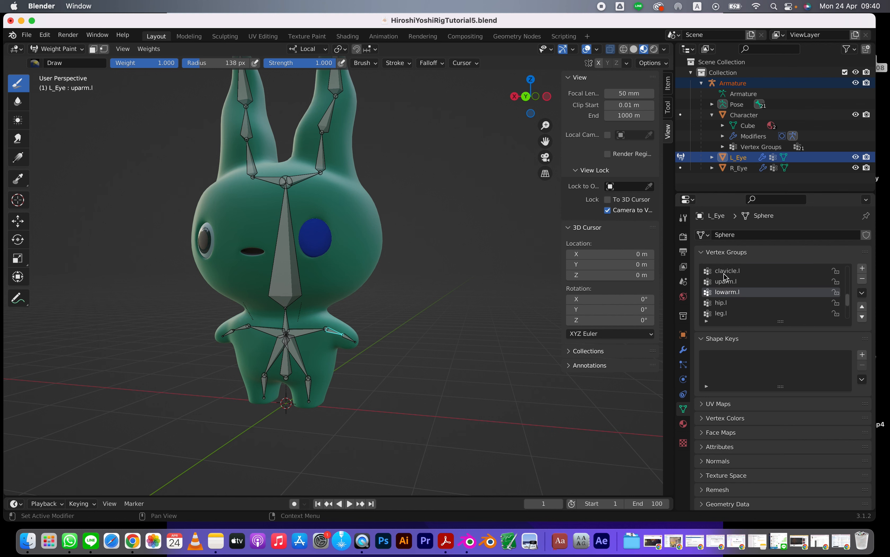
left_click(727, 271)
left_click(725, 282)
left_click(732, 292)
left_click(730, 273)
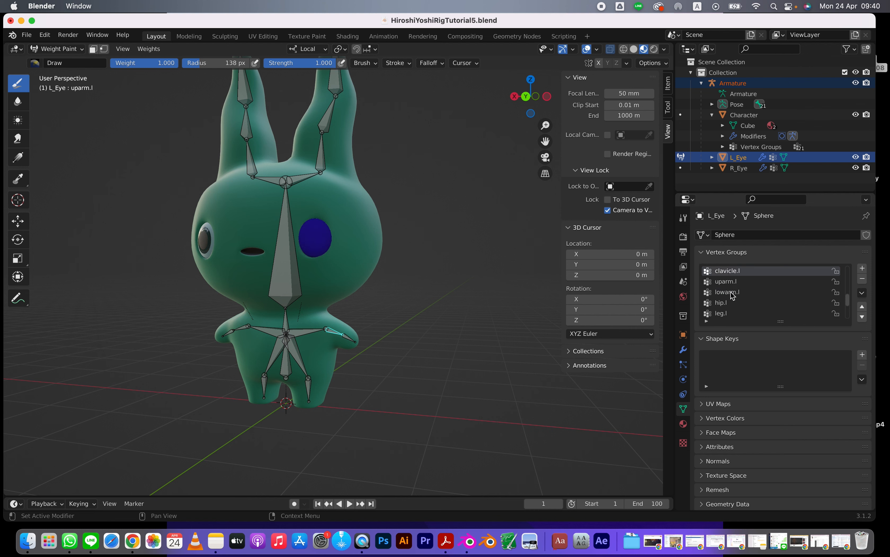
left_click(730, 292)
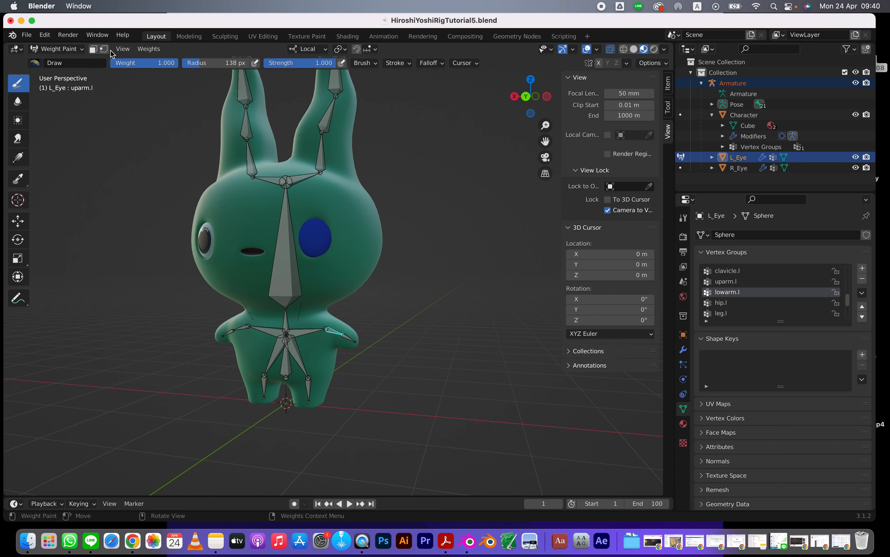
Step: Paint weight 0.000 for the lowarm.l group over the left eye and inspect the eye from all sides in wireframe shading
left_click_drag(170, 65, 113, 66)
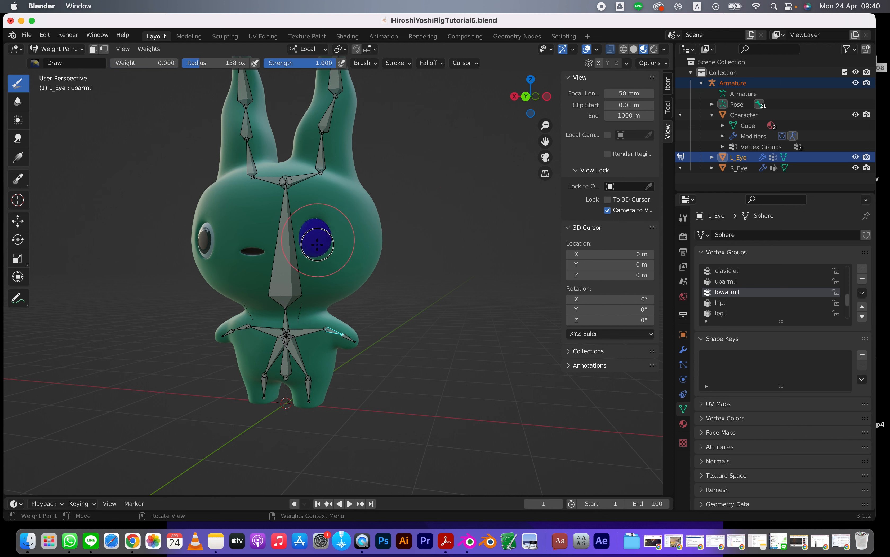
left_click(624, 49)
middle_click_drag(357, 236, 167, 247)
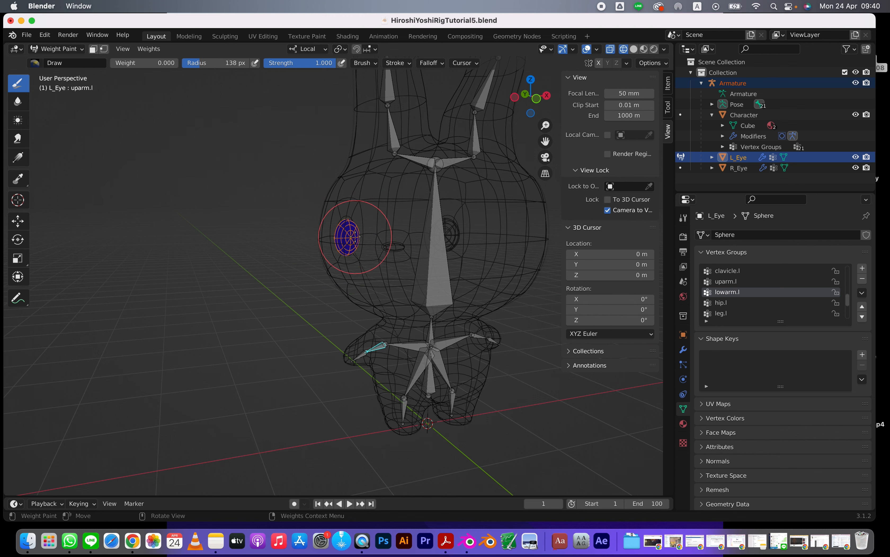
middle_click_drag(309, 287, 513, 263)
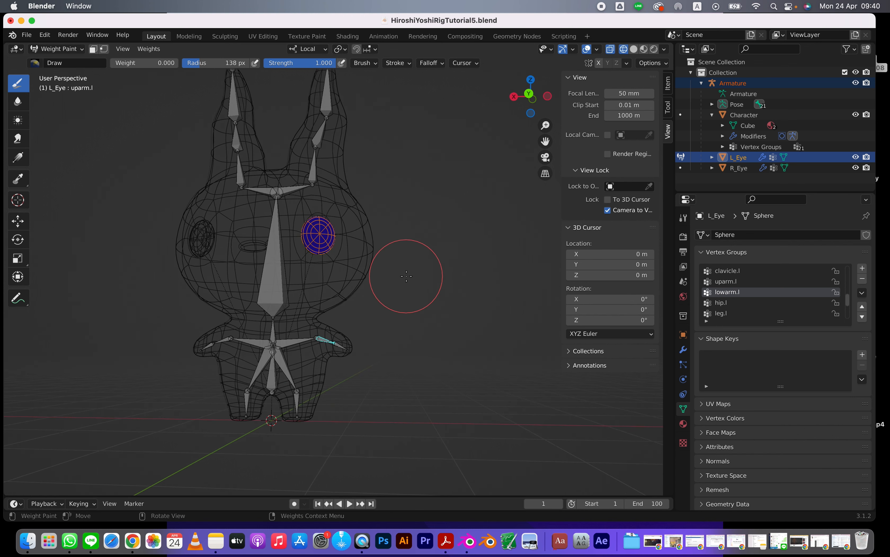
middle_click_drag(408, 277, 412, 284)
Step: Select the right eye and look through the vertex groups
left_click(739, 168)
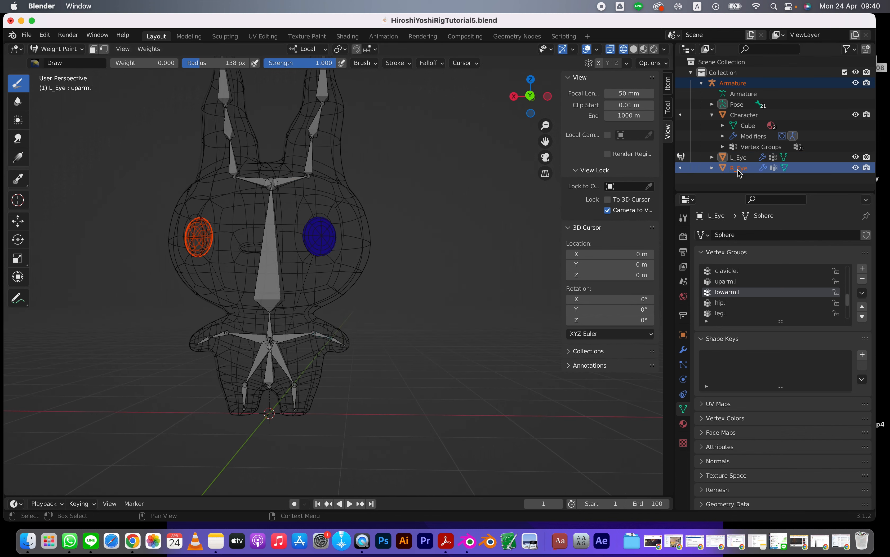
left_click(723, 302)
scroll(259, 175, "up", 3)
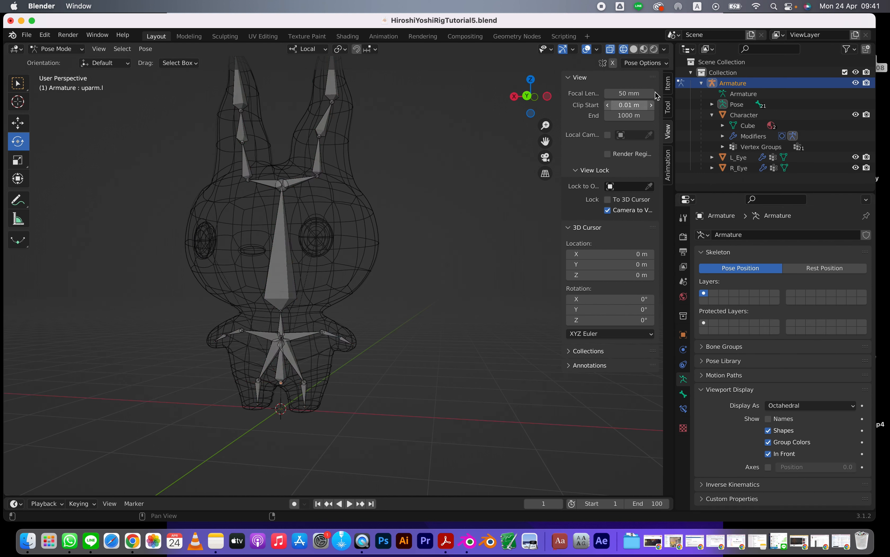
Step: Try rotating the left and right upper arm bones in Pose Mode to test the eye weights
mouse_move(362, 308)
left_mouse_down()
mouse_move(341, 302)
mouse_move(355, 304)
left_mouse_up()
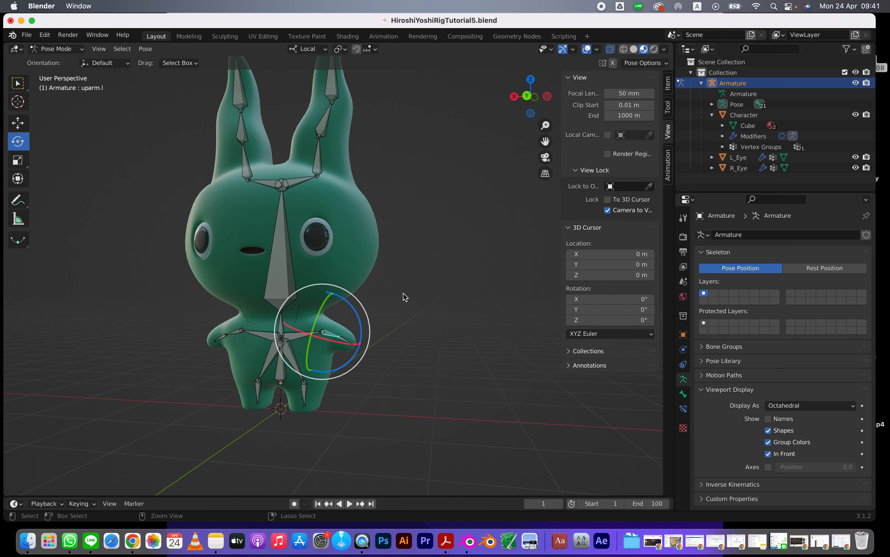
left_click(233, 336)
left_click_drag(276, 333, 276, 323)
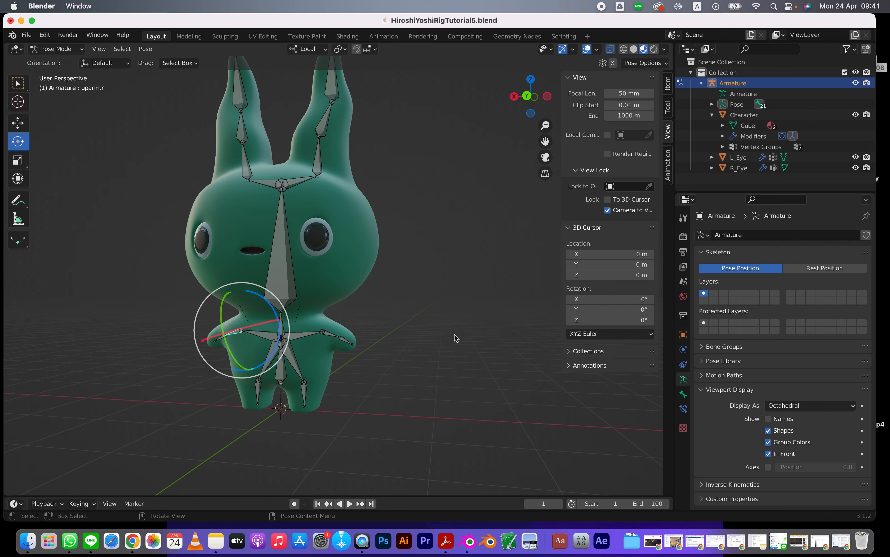
Step: Try rotating the neck bone to test how the head and eyes follow, and undo the rotation
left_click(295, 280)
left_click_drag(313, 291, 314, 265)
key("super+z")
key("super+z")
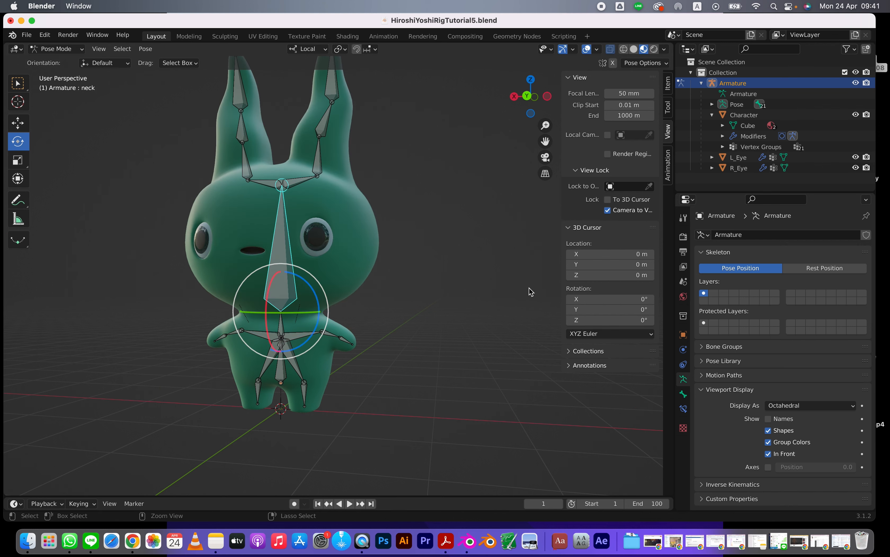